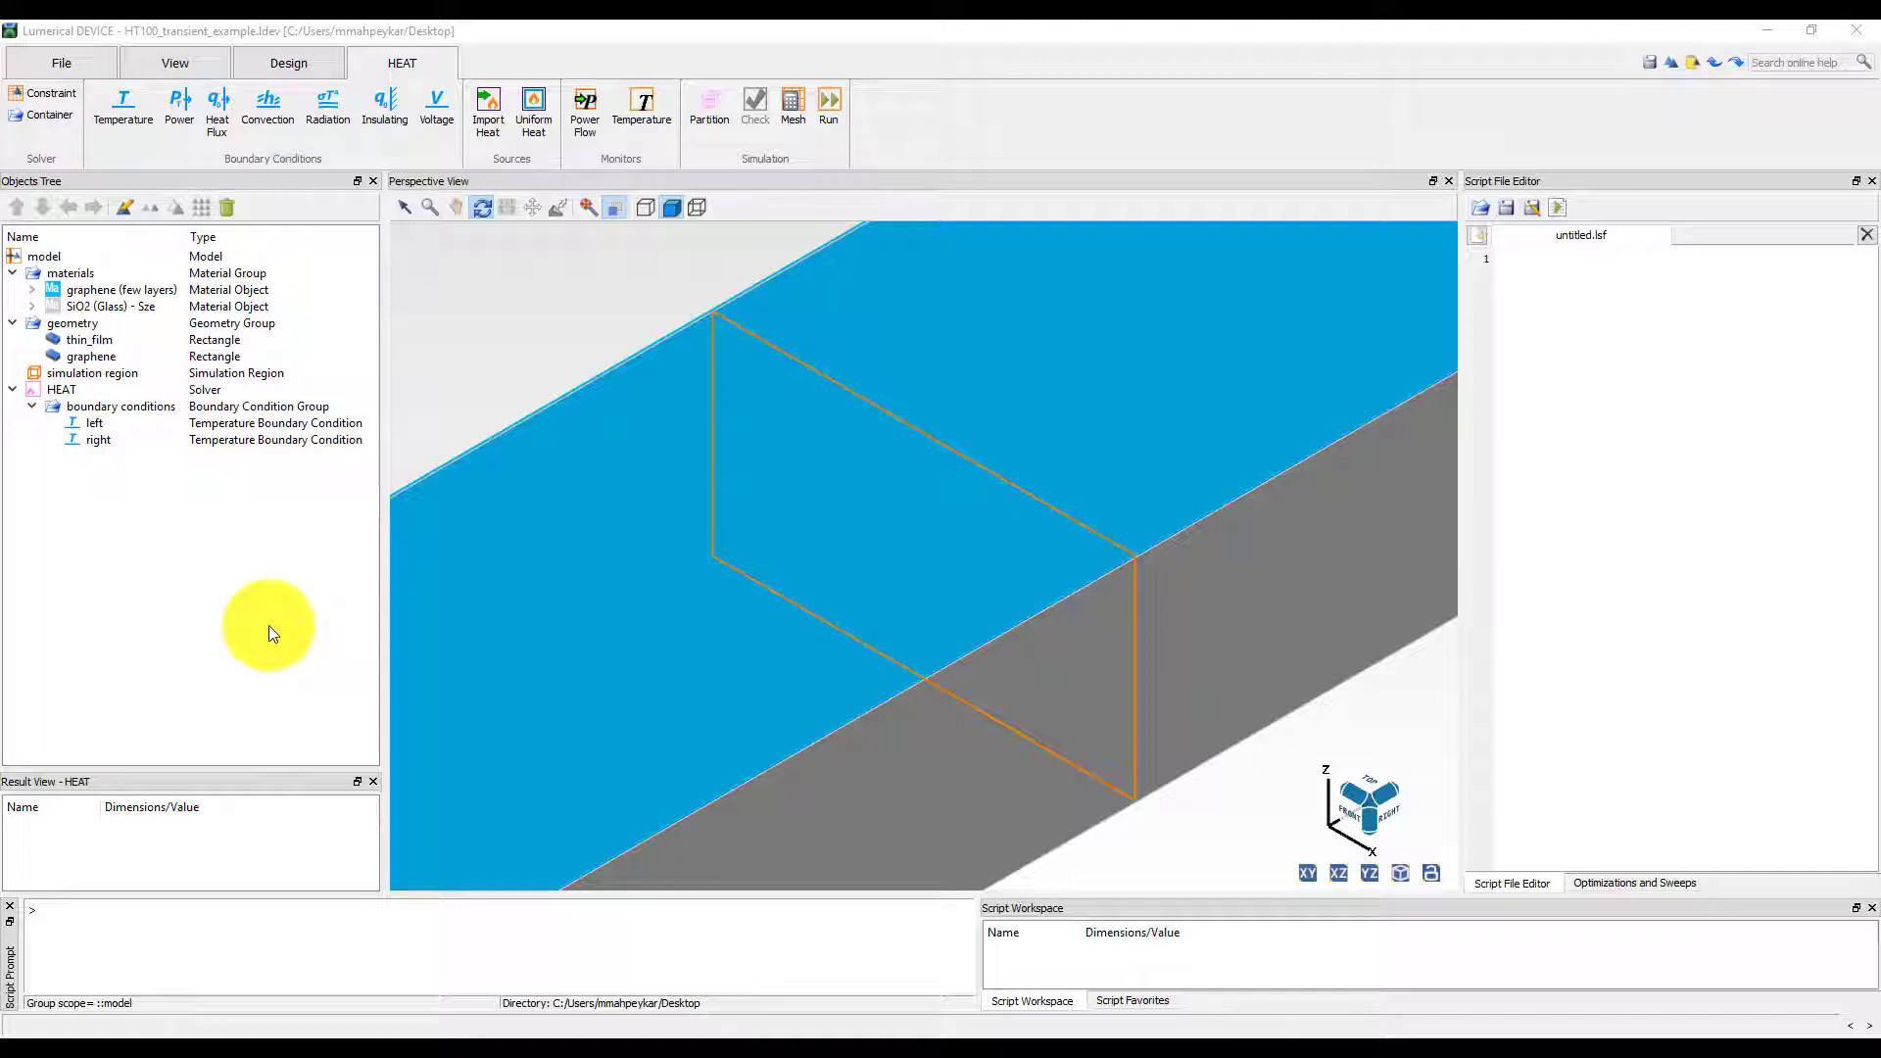
# Step: Review the thin_film rectangle's material settings and close them unchanged
pyautogui.click(98, 341)
pyautogui.click(125, 207)
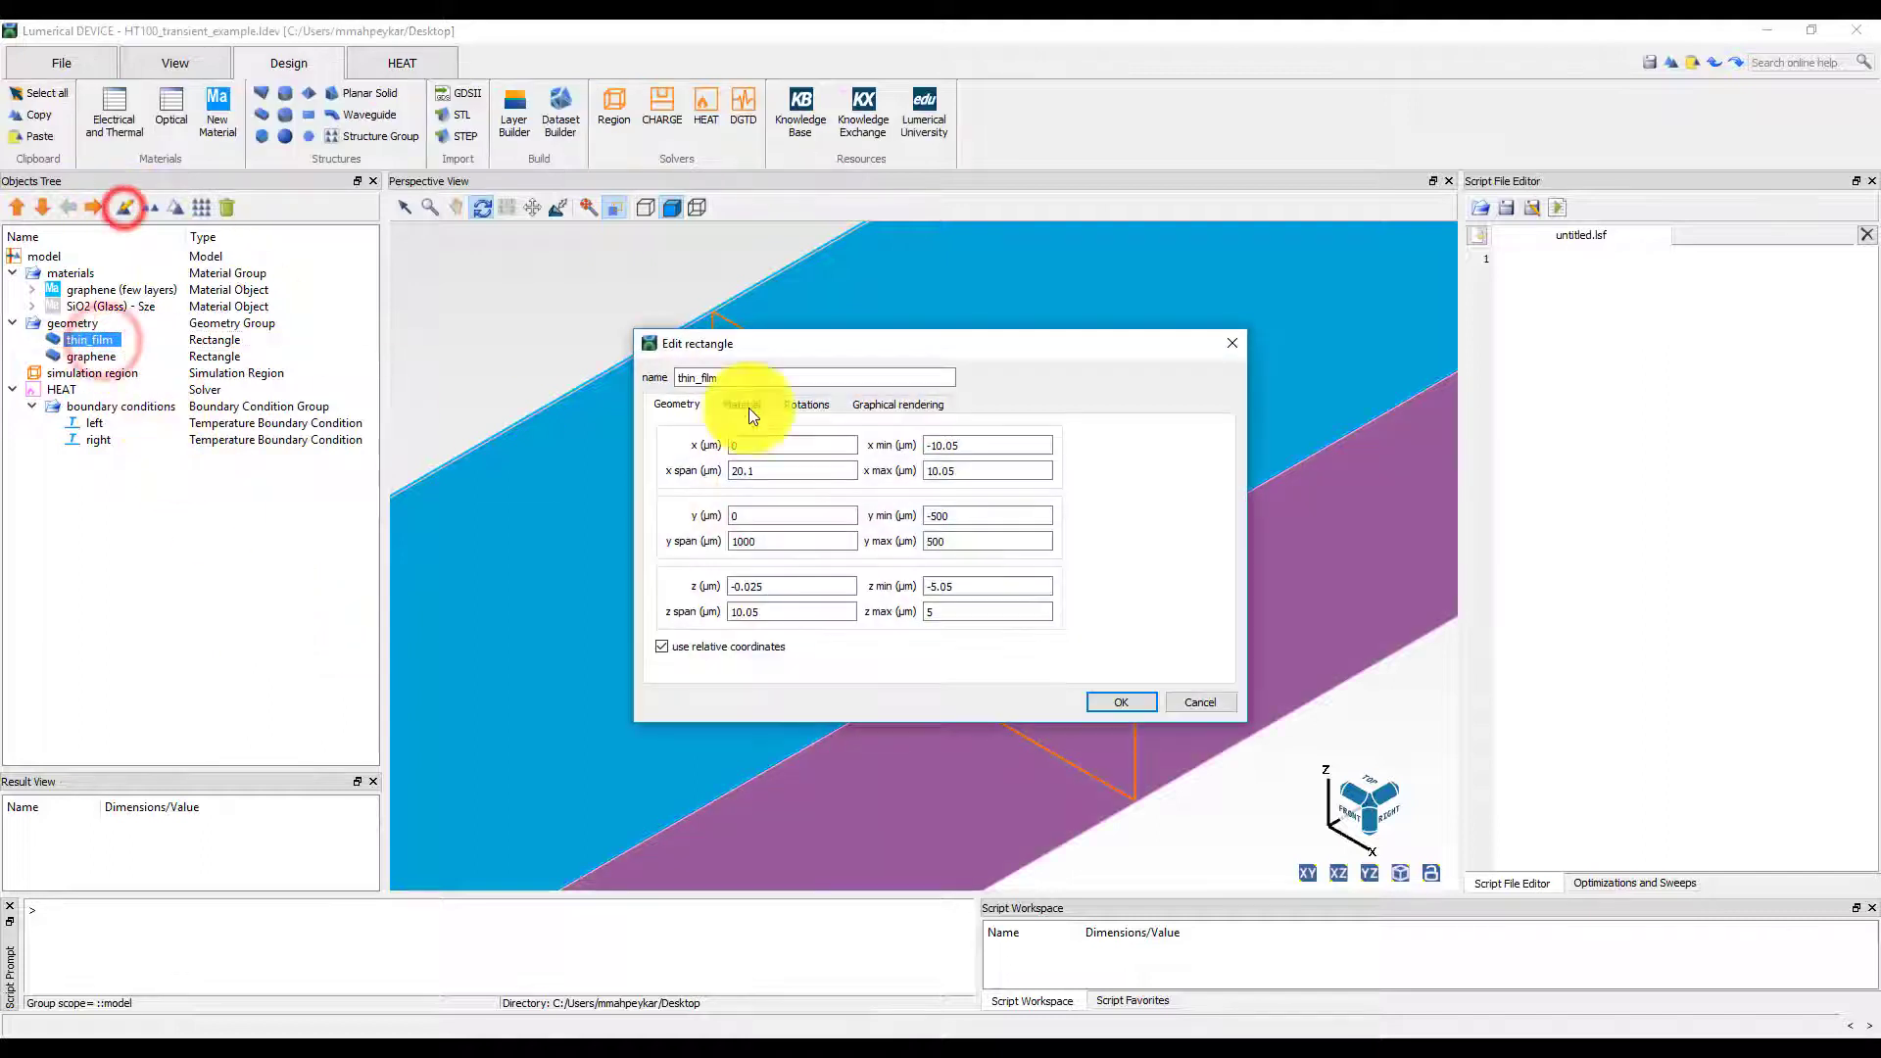
pyautogui.click(742, 403)
# Step: Check that graphene uses graphene (few layers) at mesh order 2, then close unchanged
pyautogui.click(1169, 699)
pyautogui.click(91, 357)
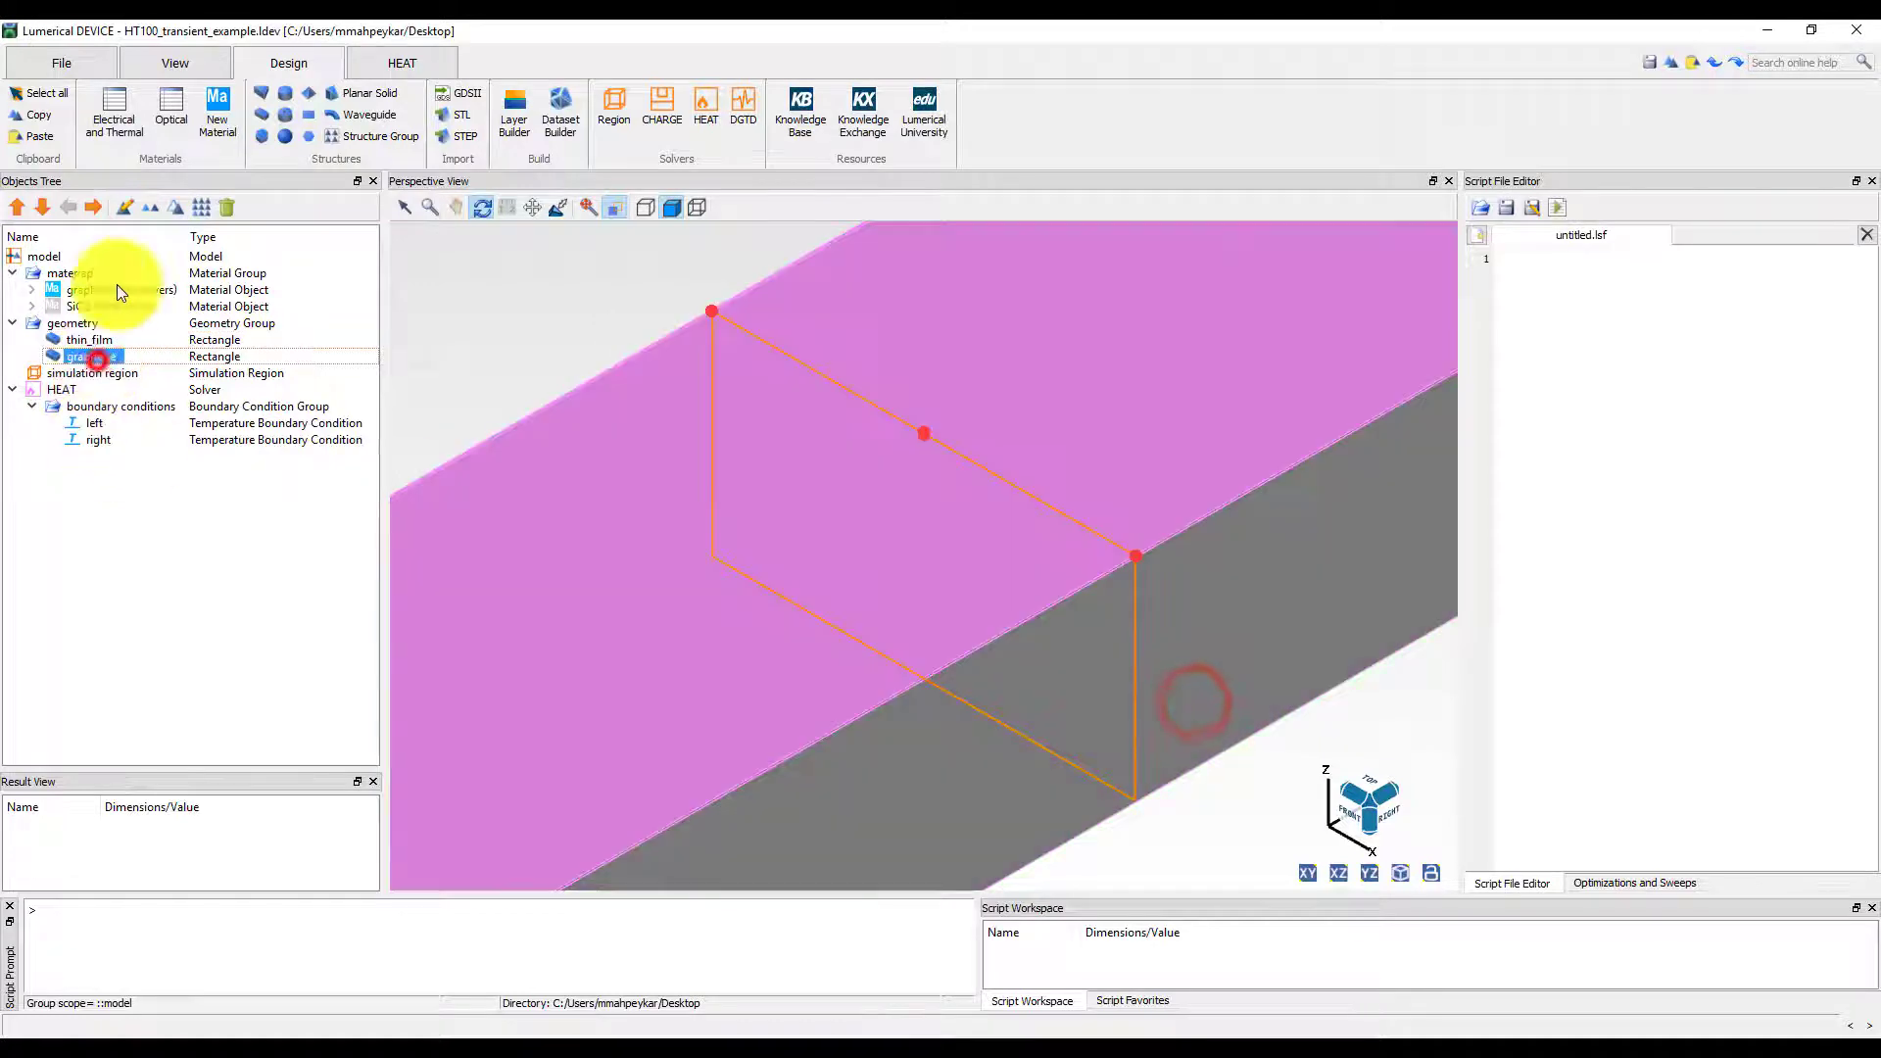
pyautogui.click(124, 207)
pyautogui.click(742, 404)
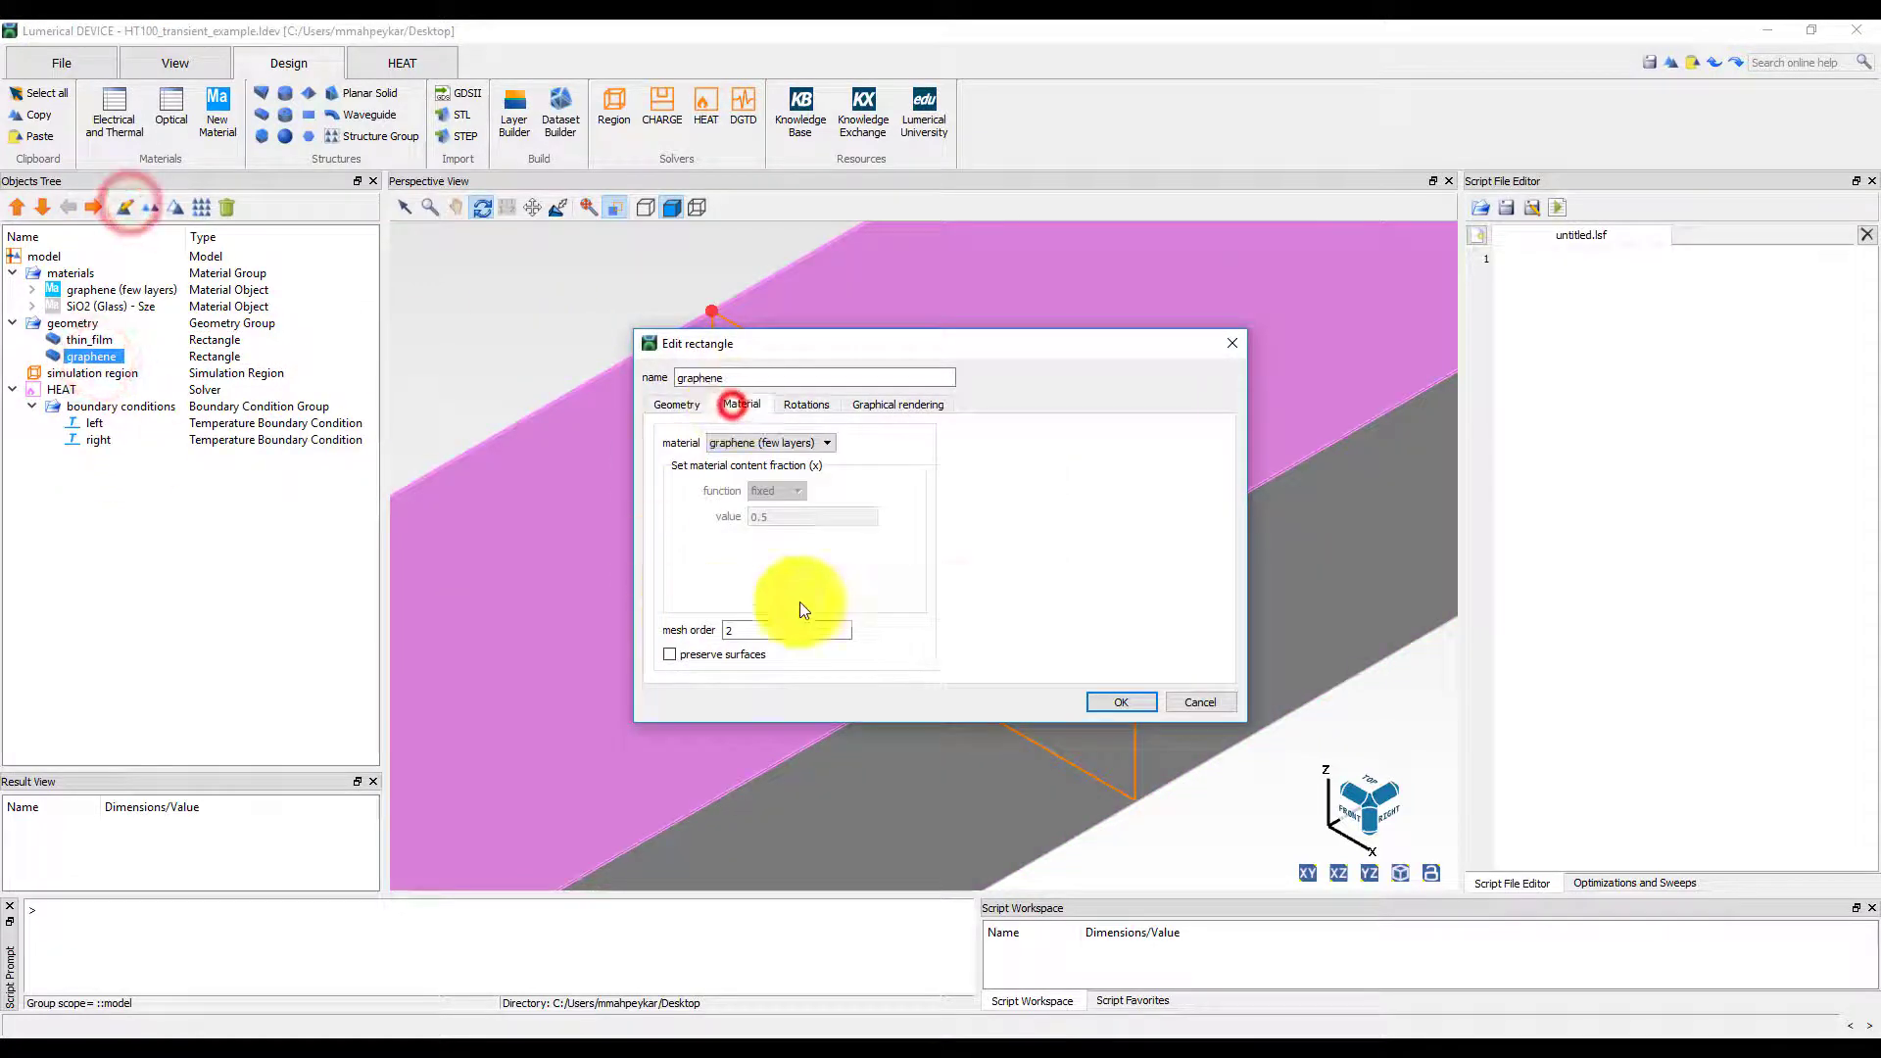
pyautogui.click(1196, 704)
# Step: Review the 2D Y-Normal simulation region settings and close them unchanged
pyautogui.click(93, 373)
pyautogui.click(125, 207)
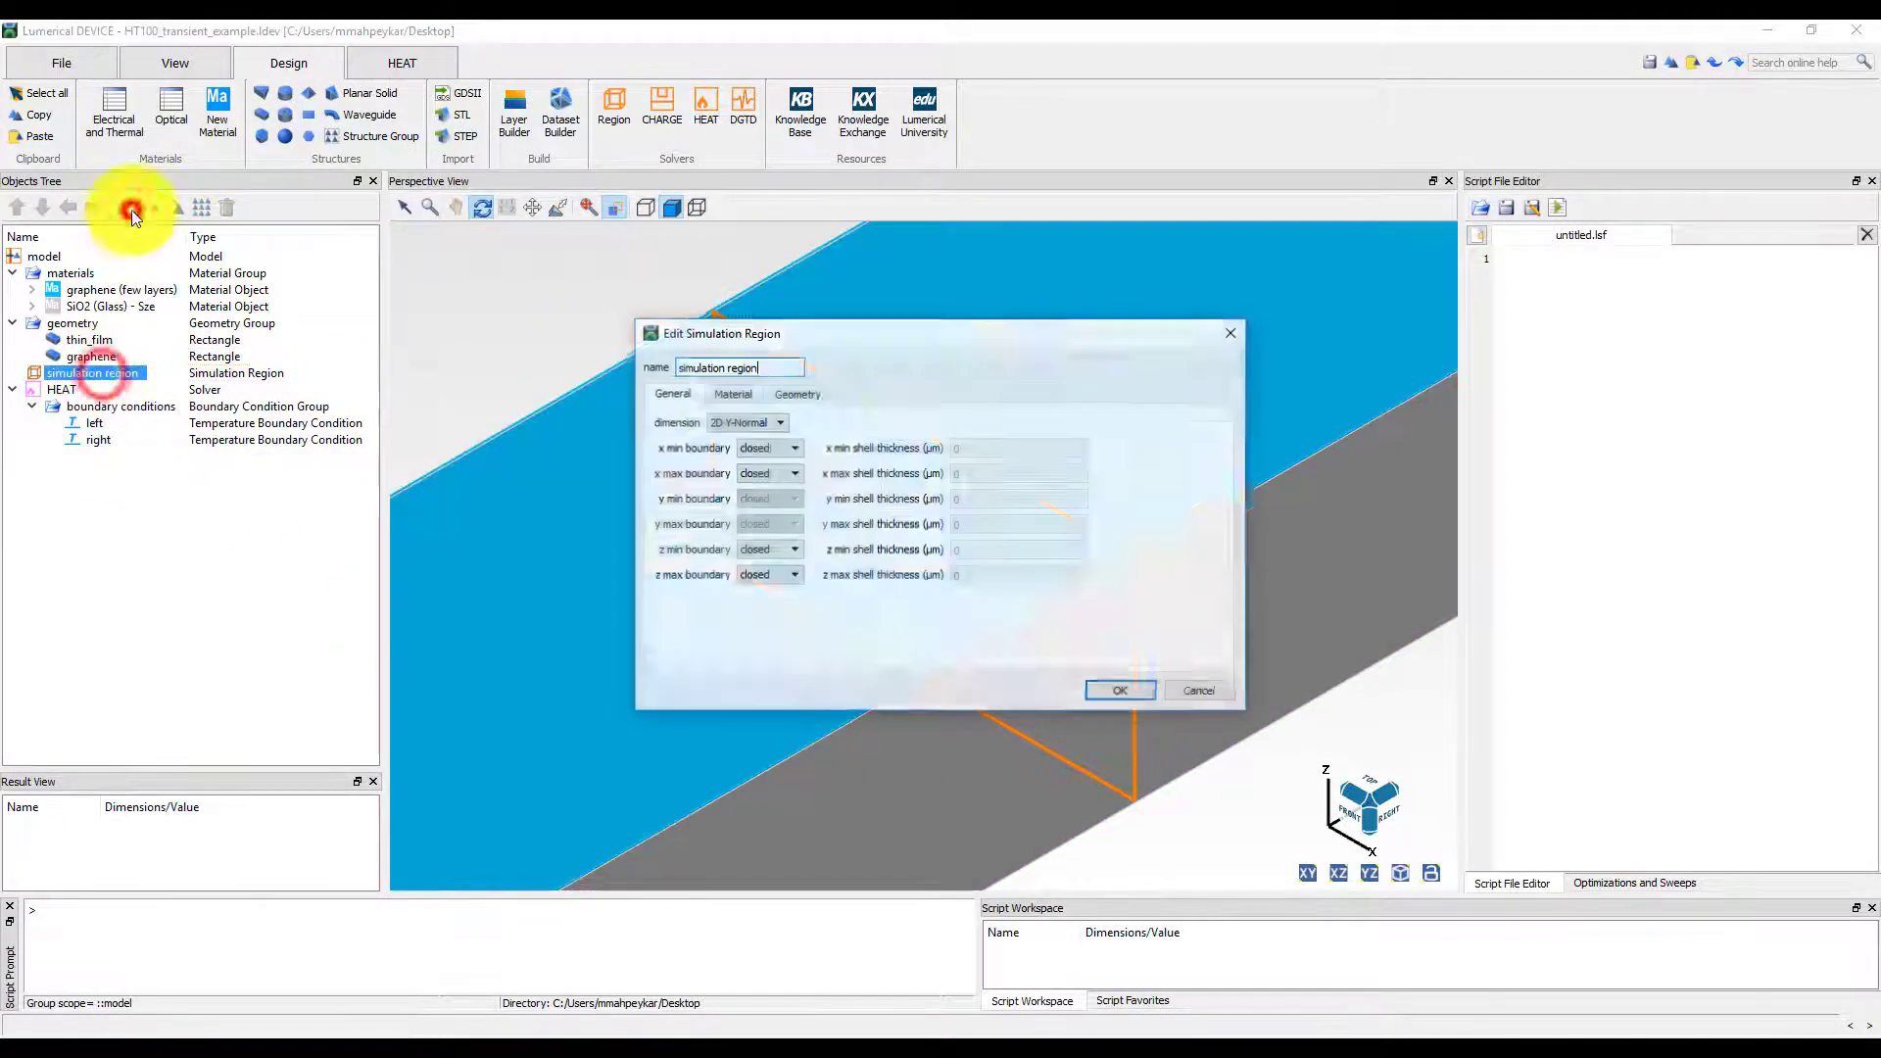
pyautogui.click(1200, 692)
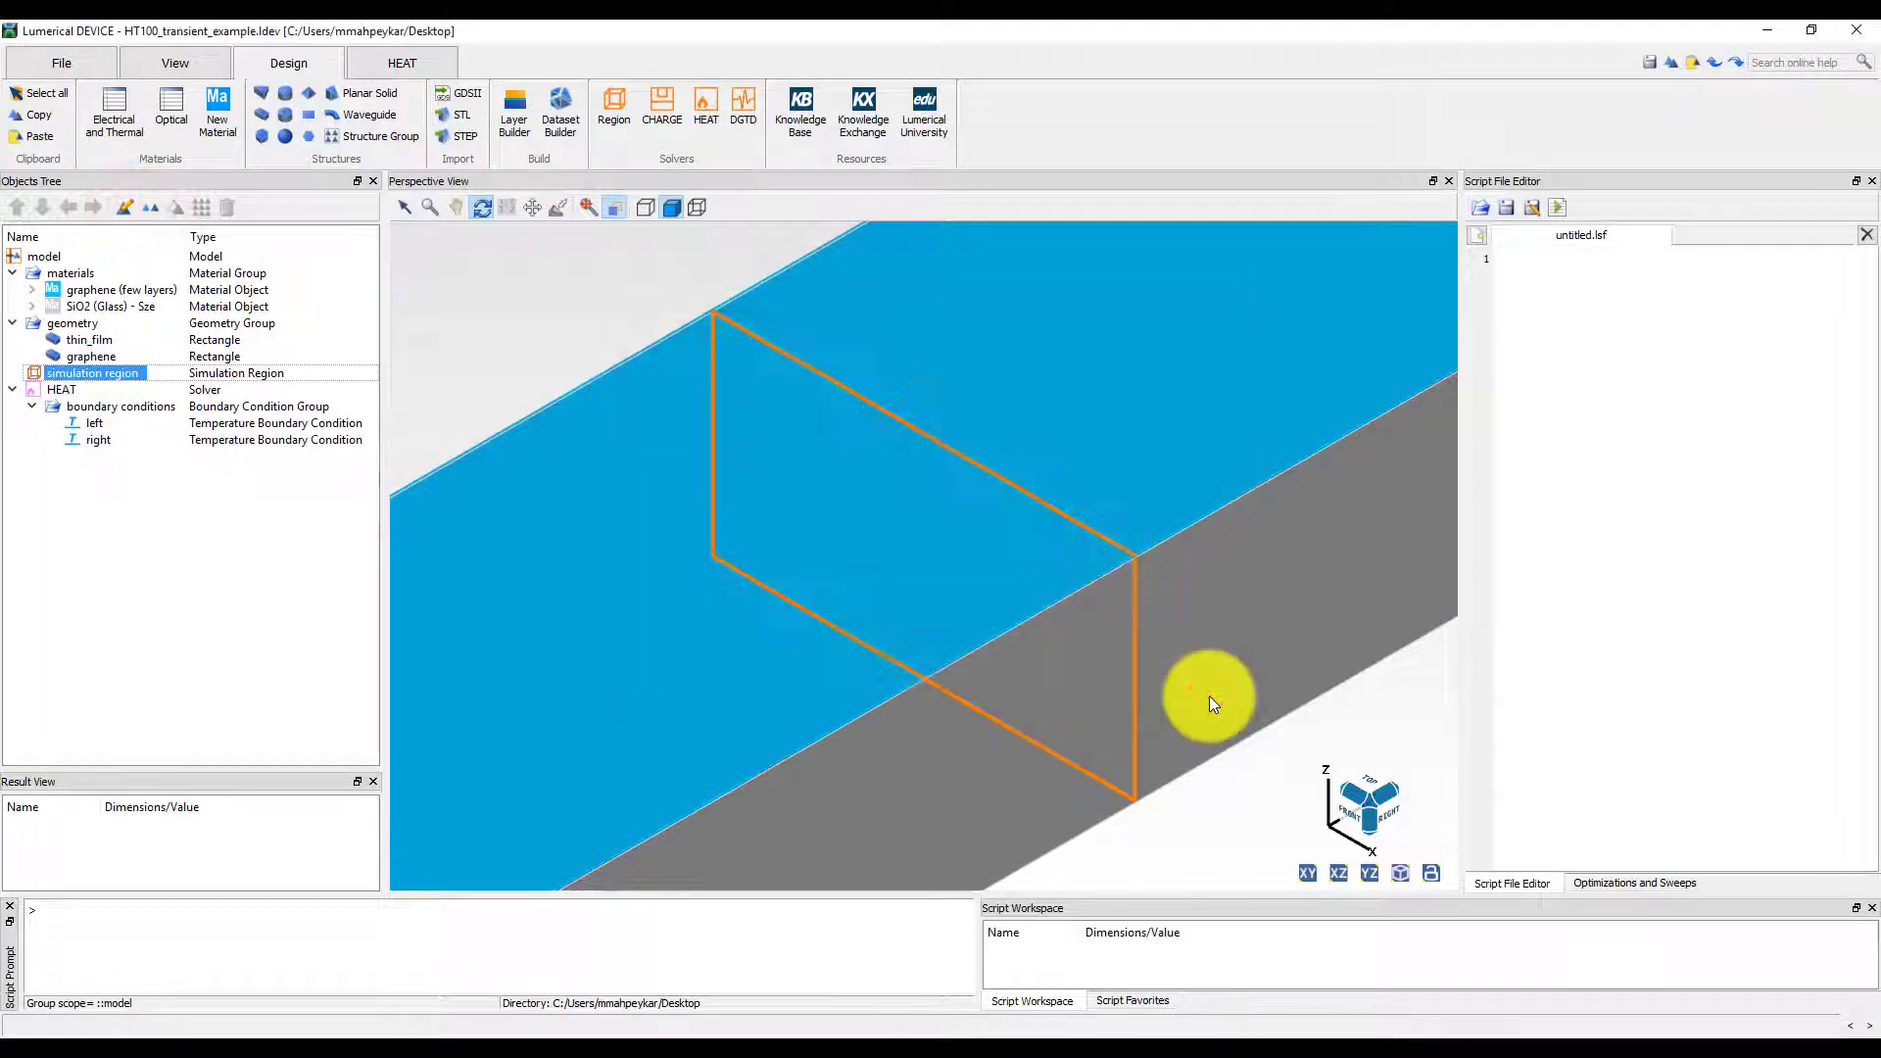
pyautogui.click(63, 389)
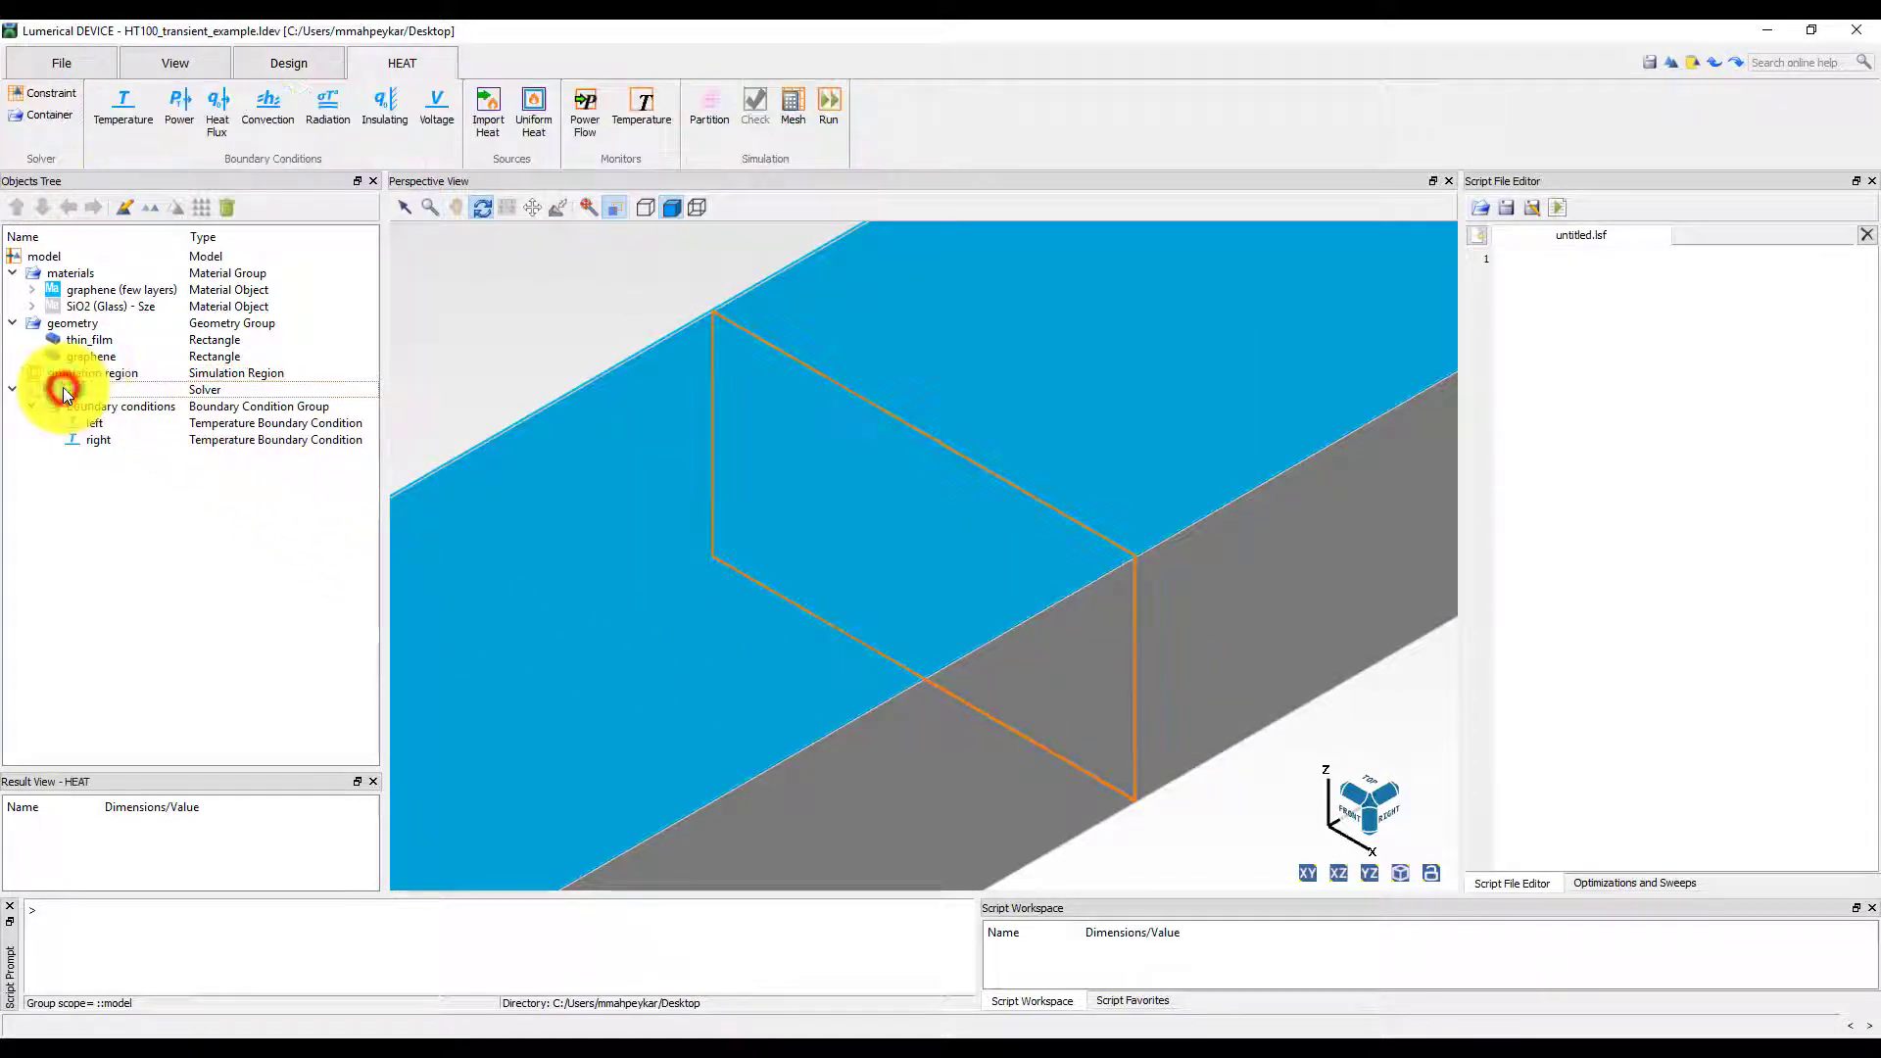
pyautogui.click(125, 209)
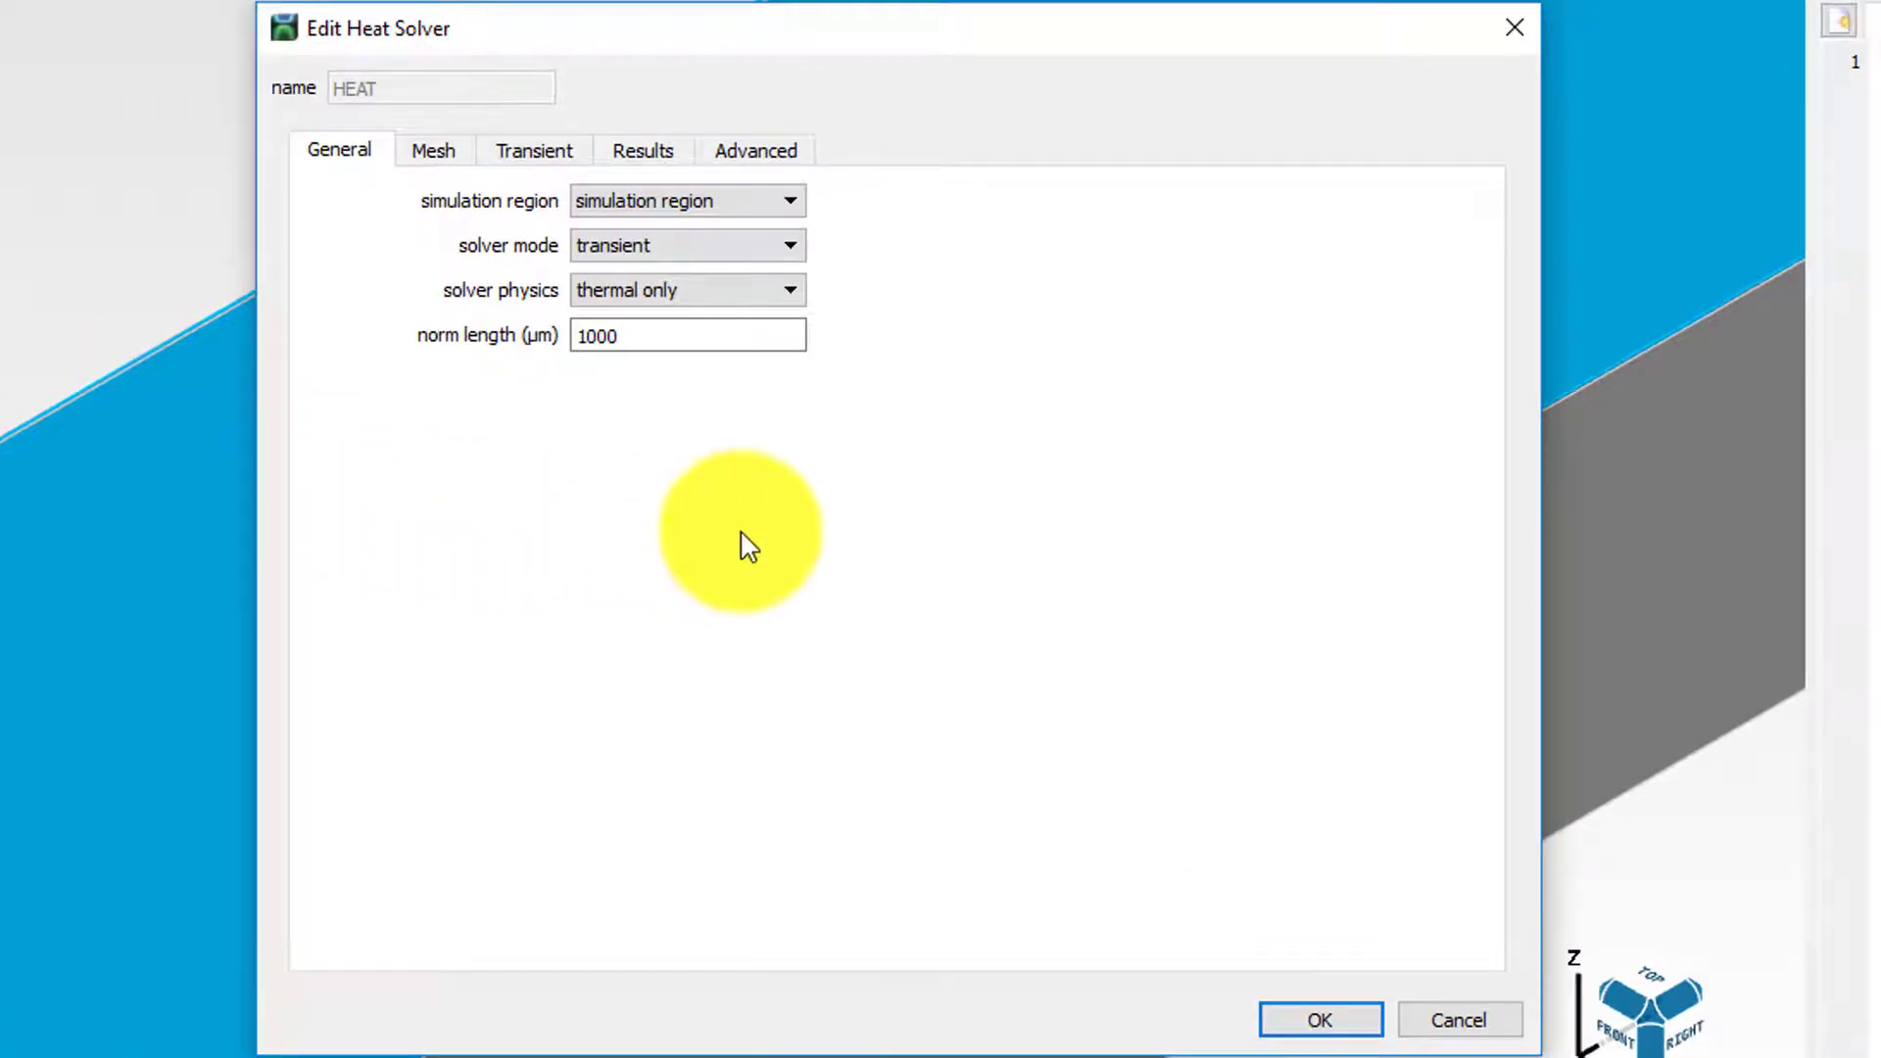
pyautogui.click(513, 152)
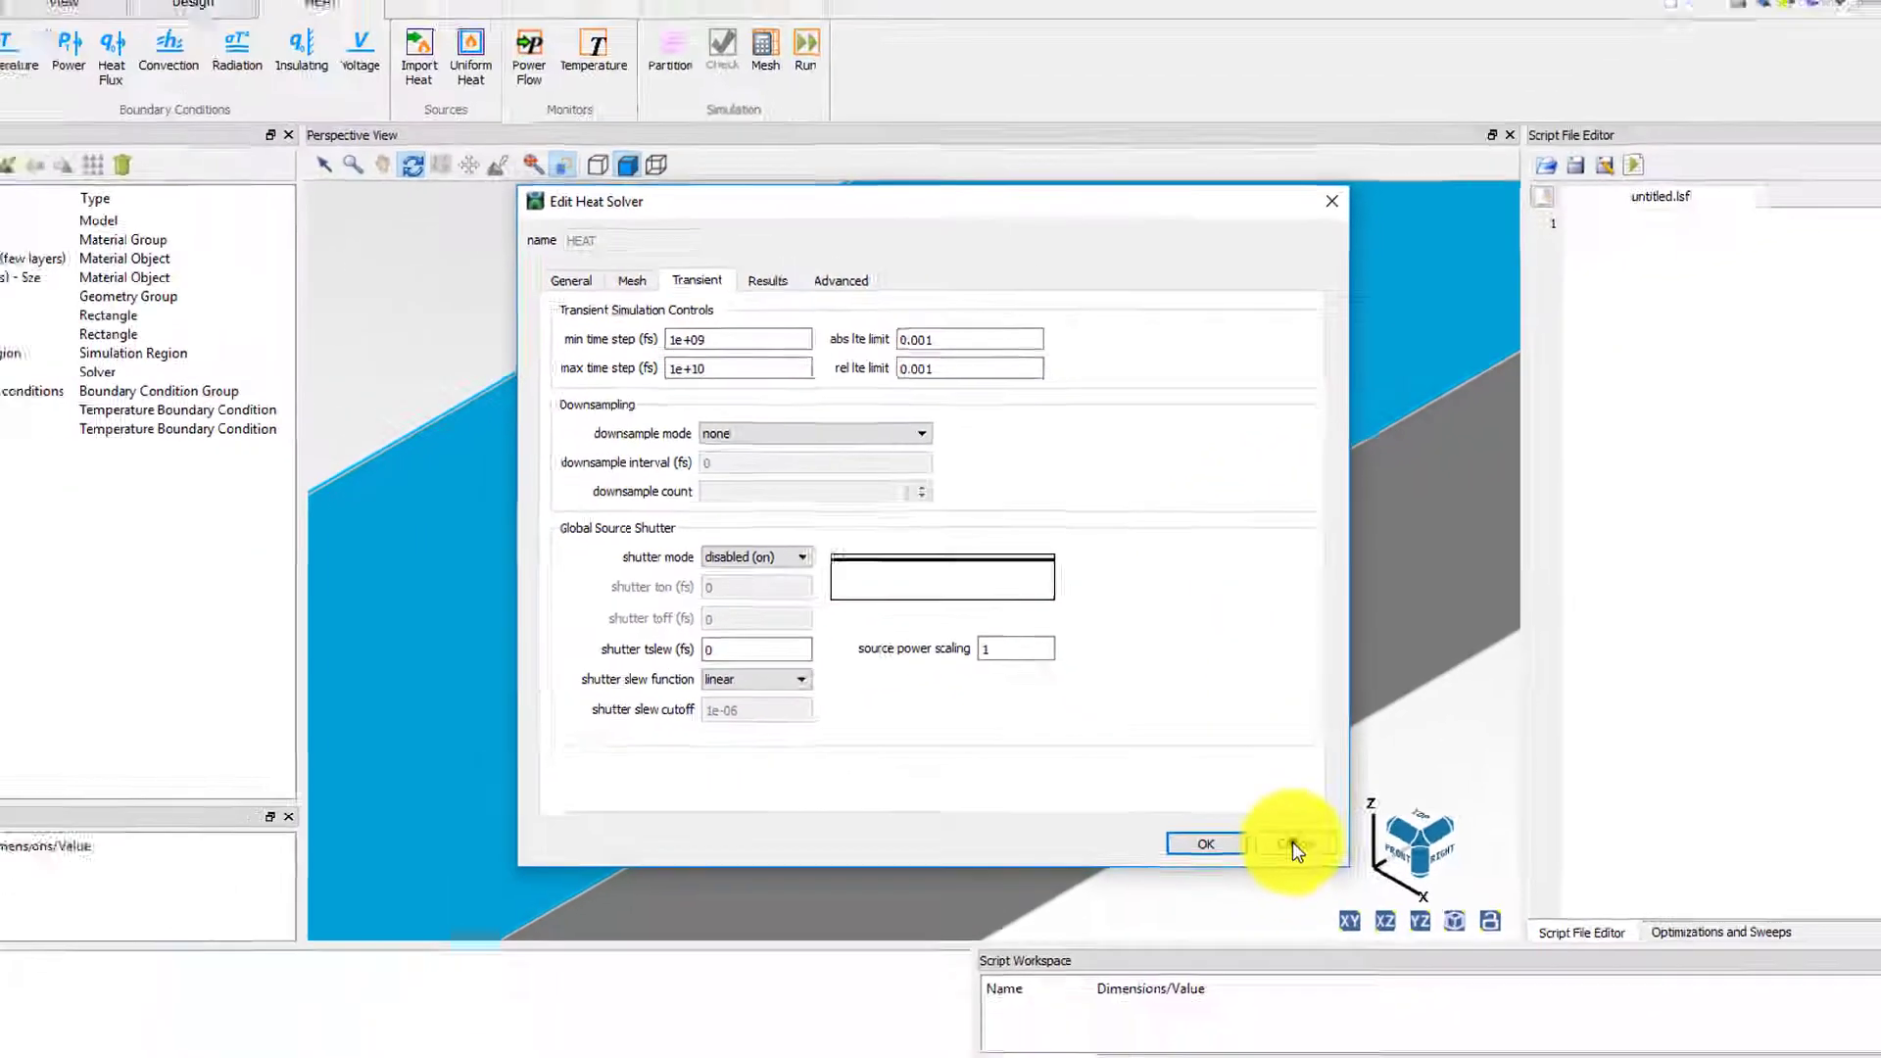
pyautogui.click(1451, 1017)
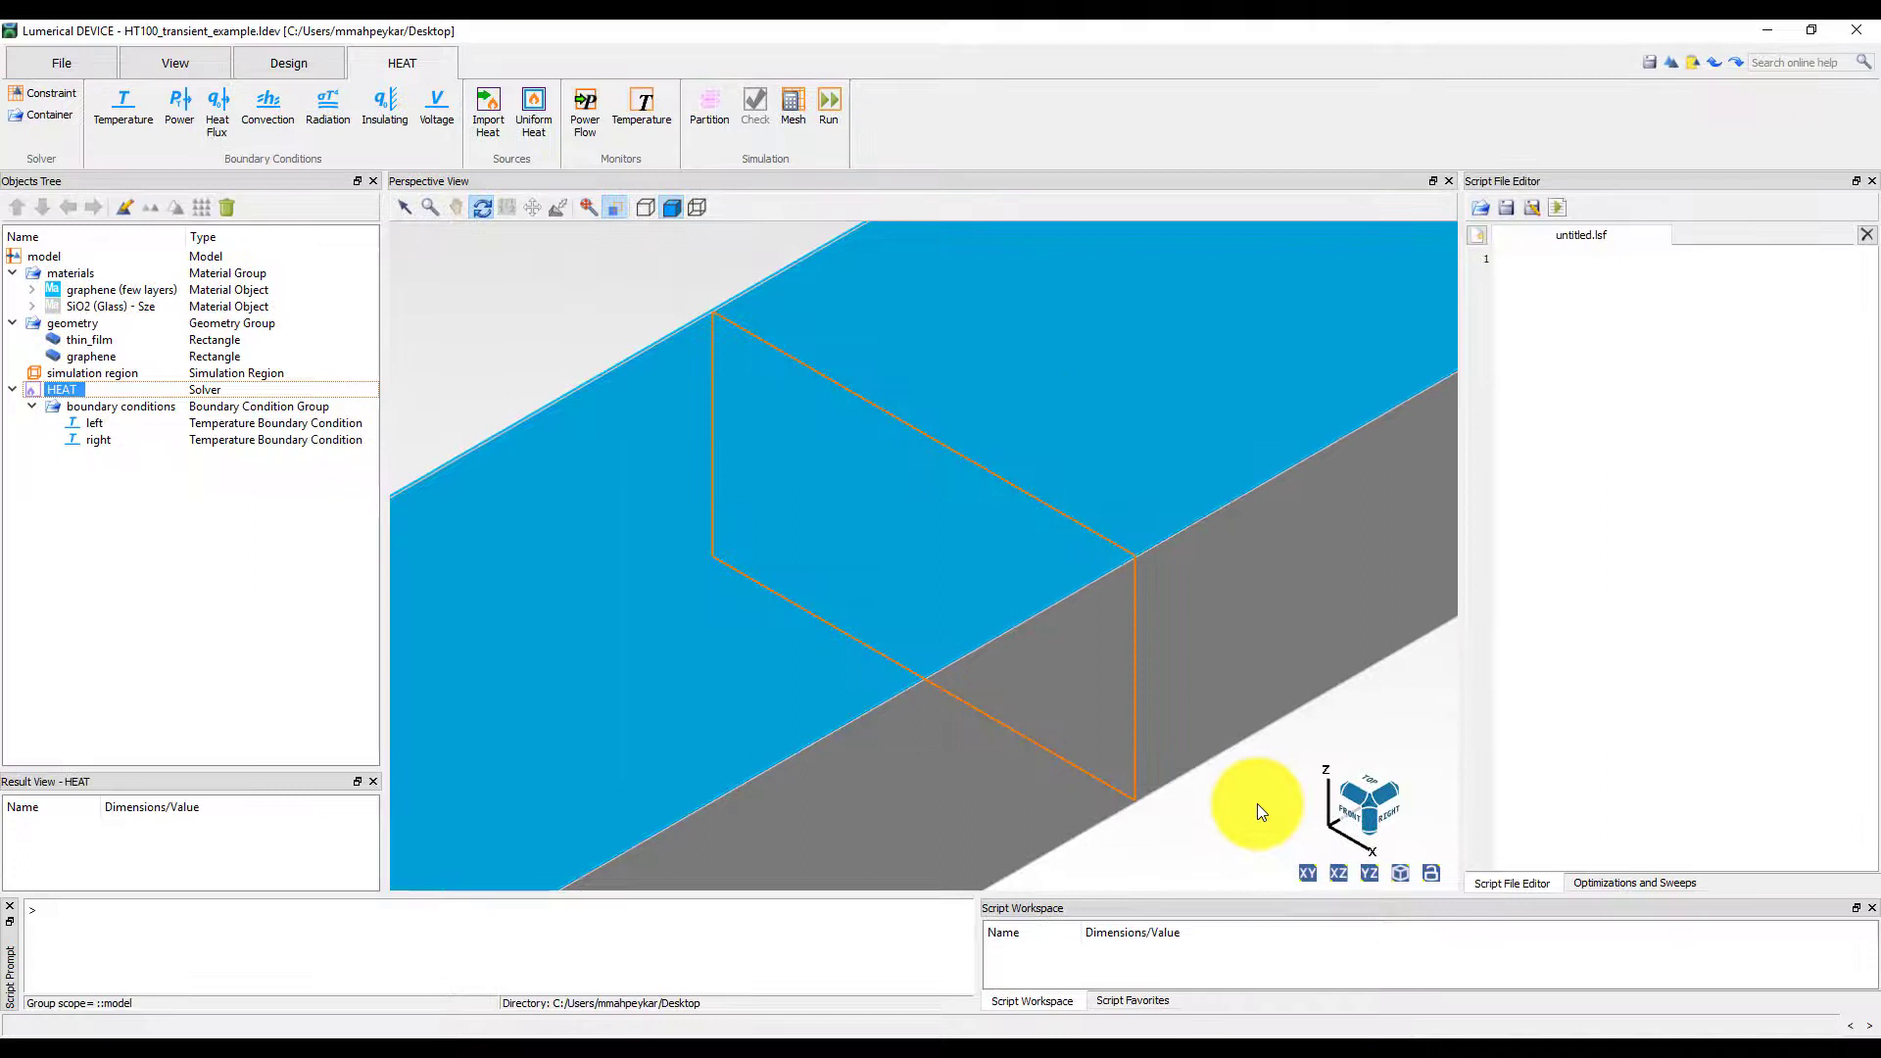
# Step: Inspect the left boundary condition settings and cancel without changes
pyautogui.click(98, 428)
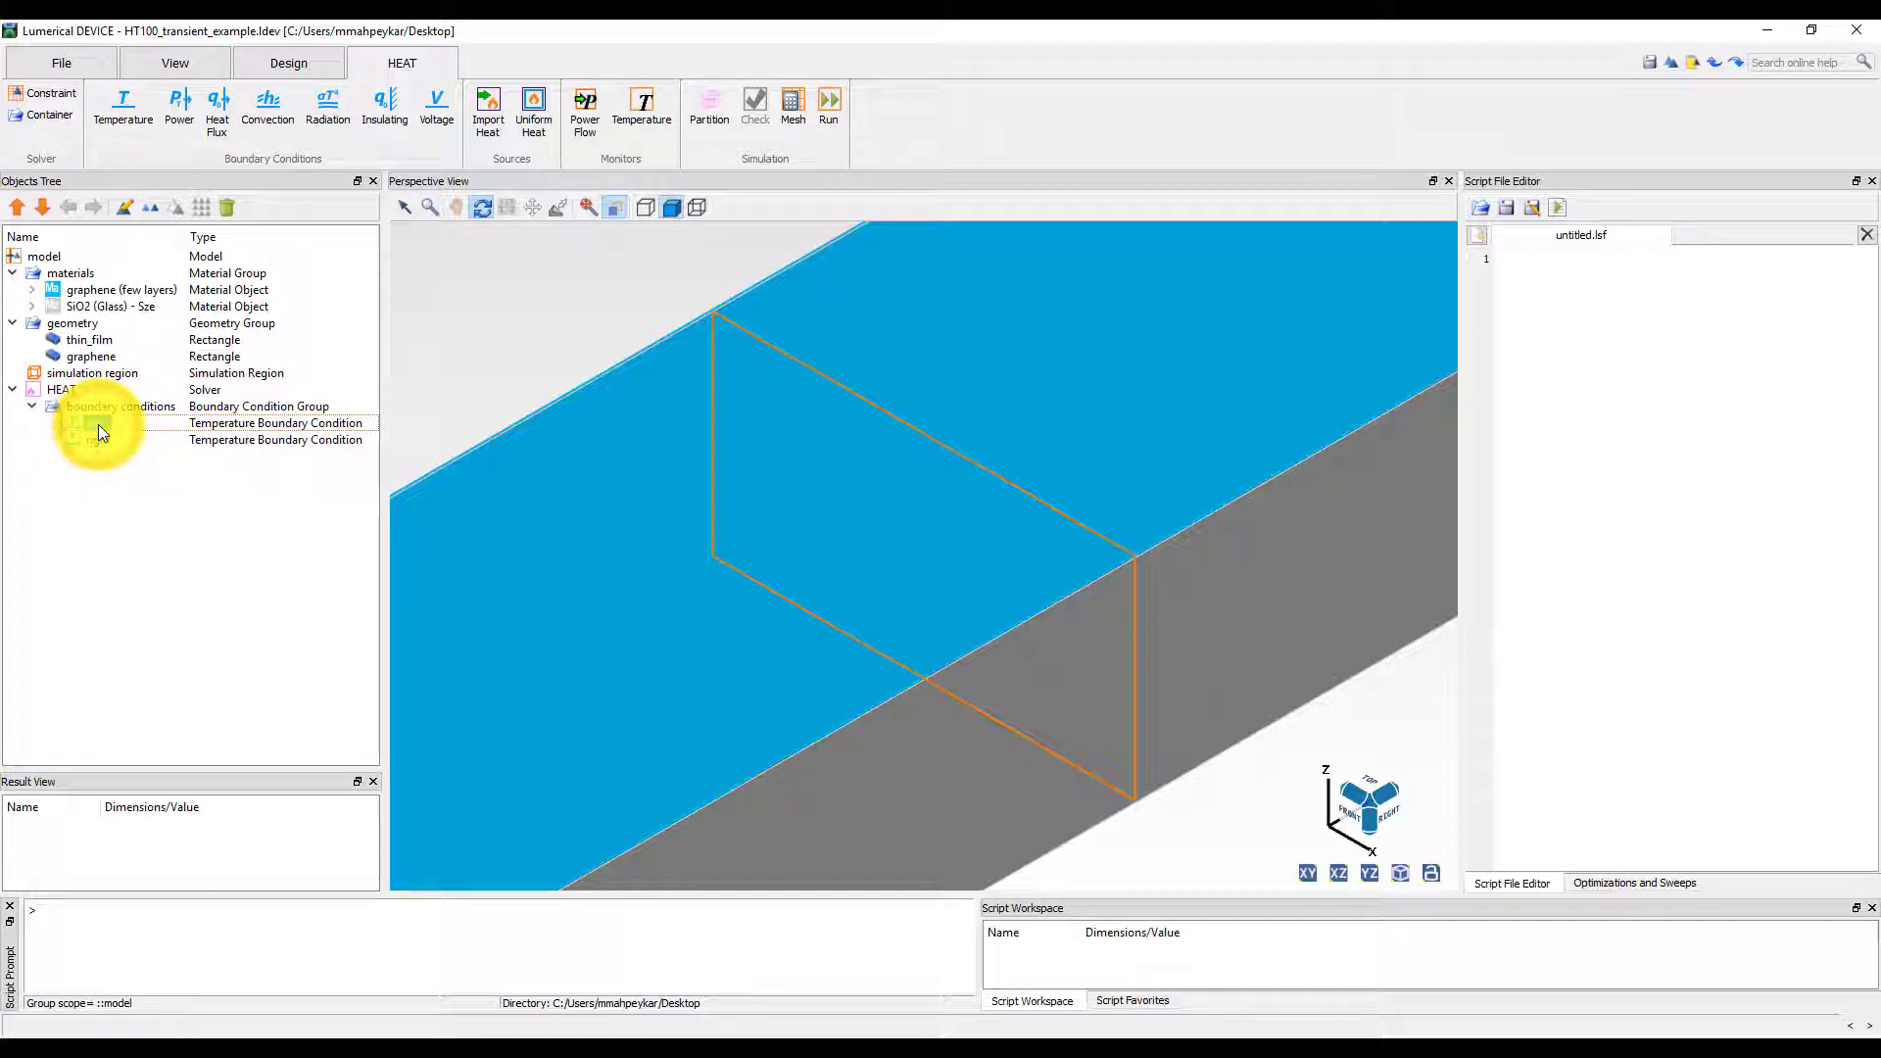
pyautogui.click(127, 209)
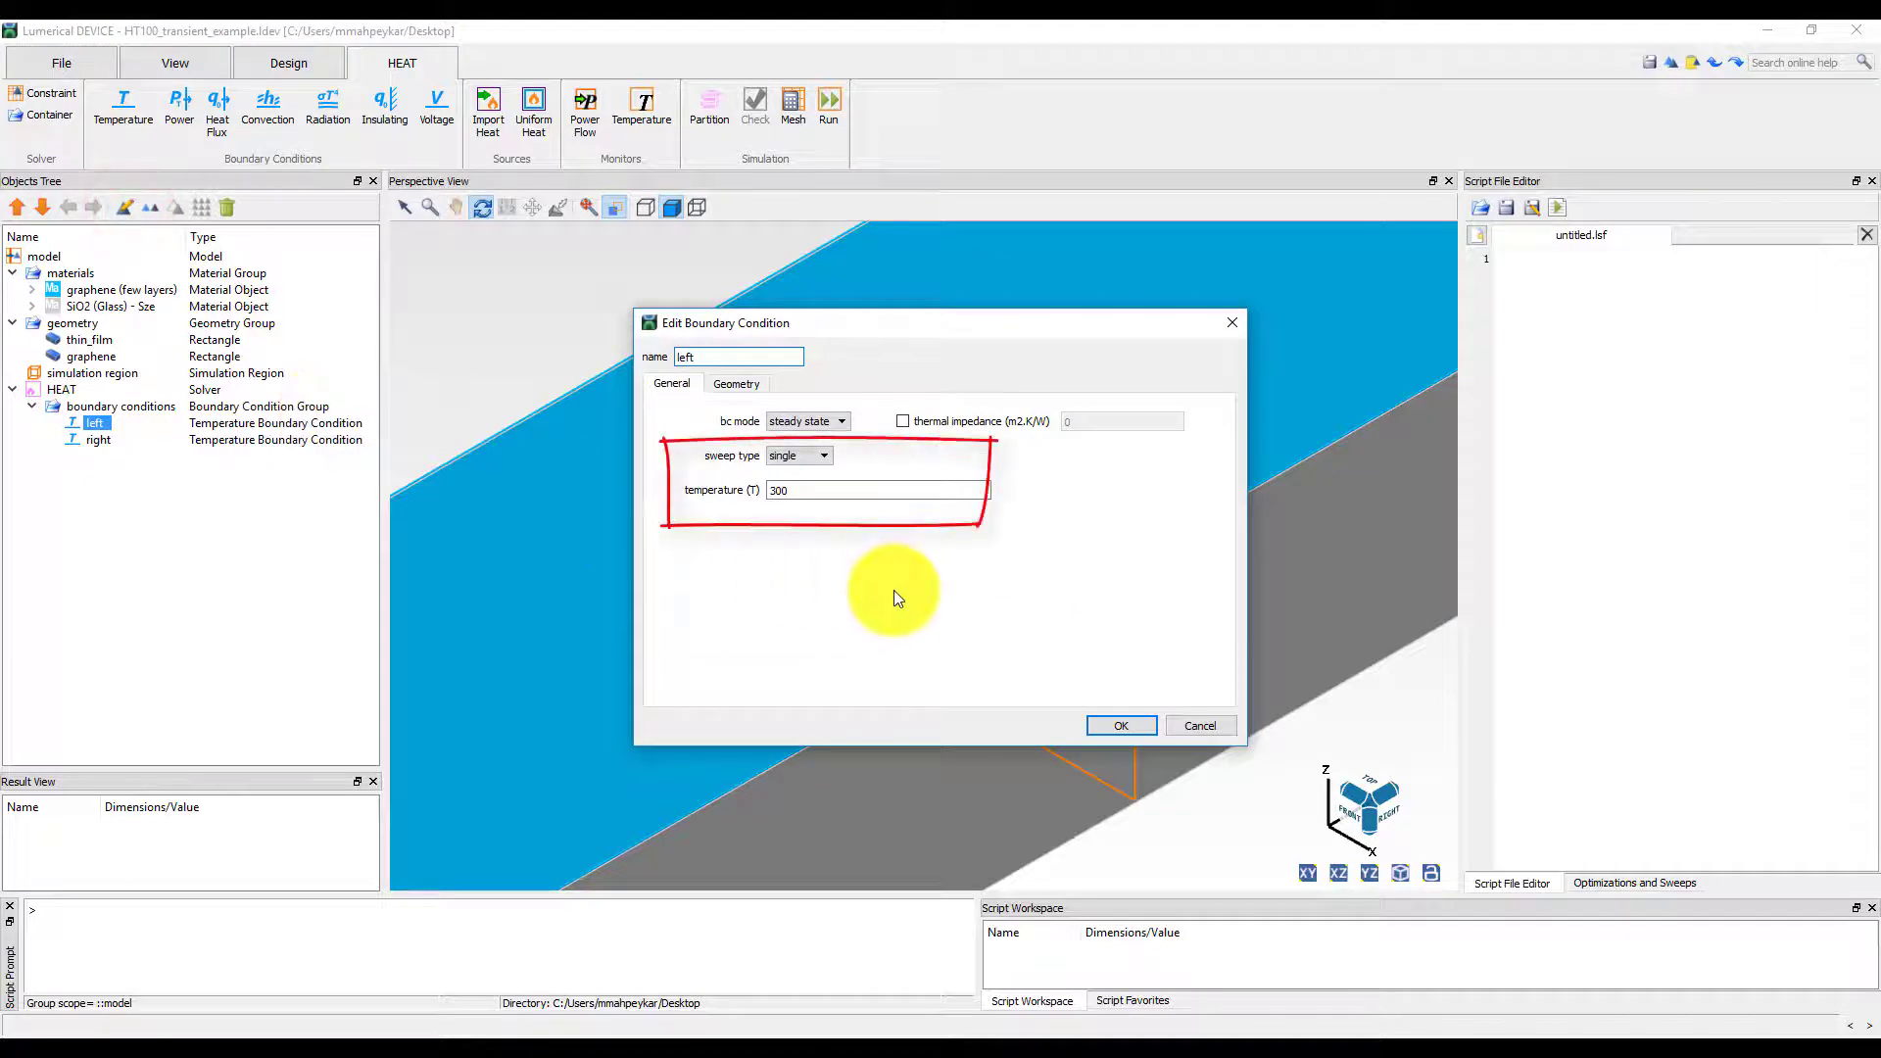
pyautogui.click(1202, 726)
# Step: Inspect the right boundary's transient ramp, 300 K to 400 K, and cancel unchanged
pyautogui.click(91, 441)
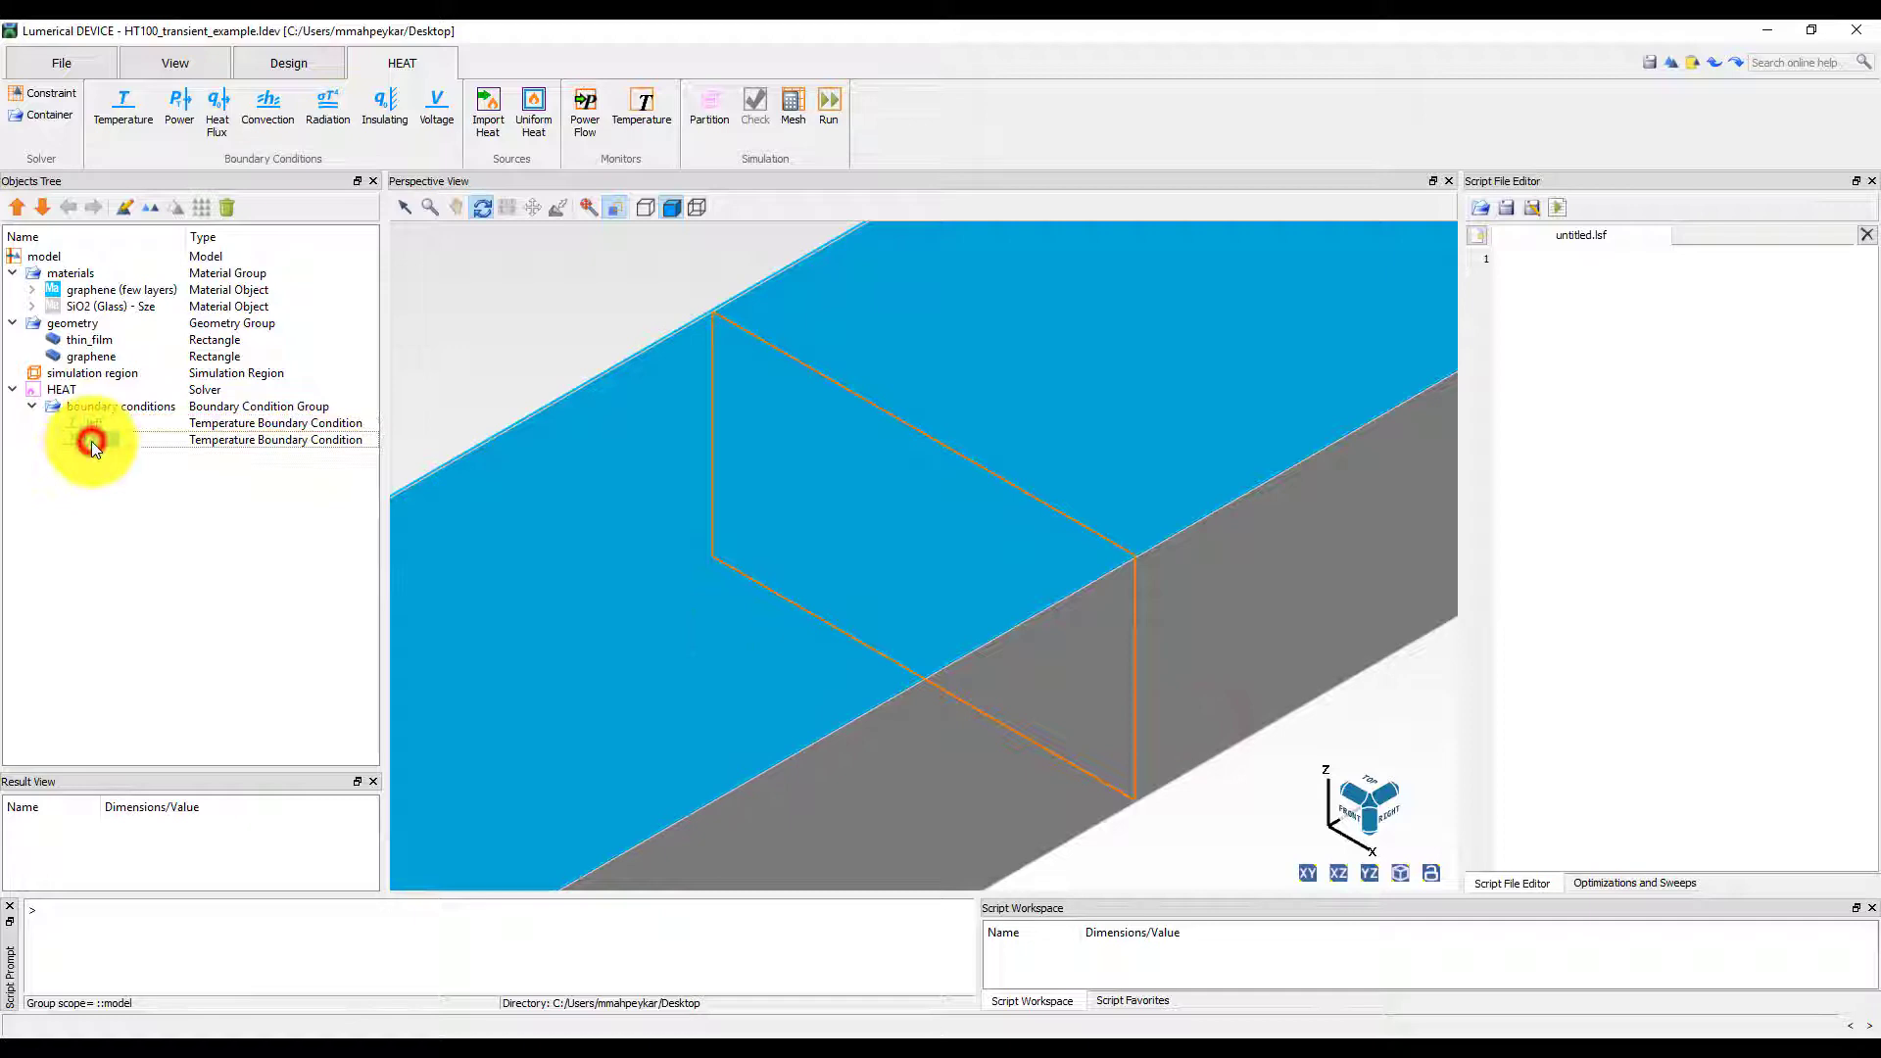
pyautogui.click(122, 206)
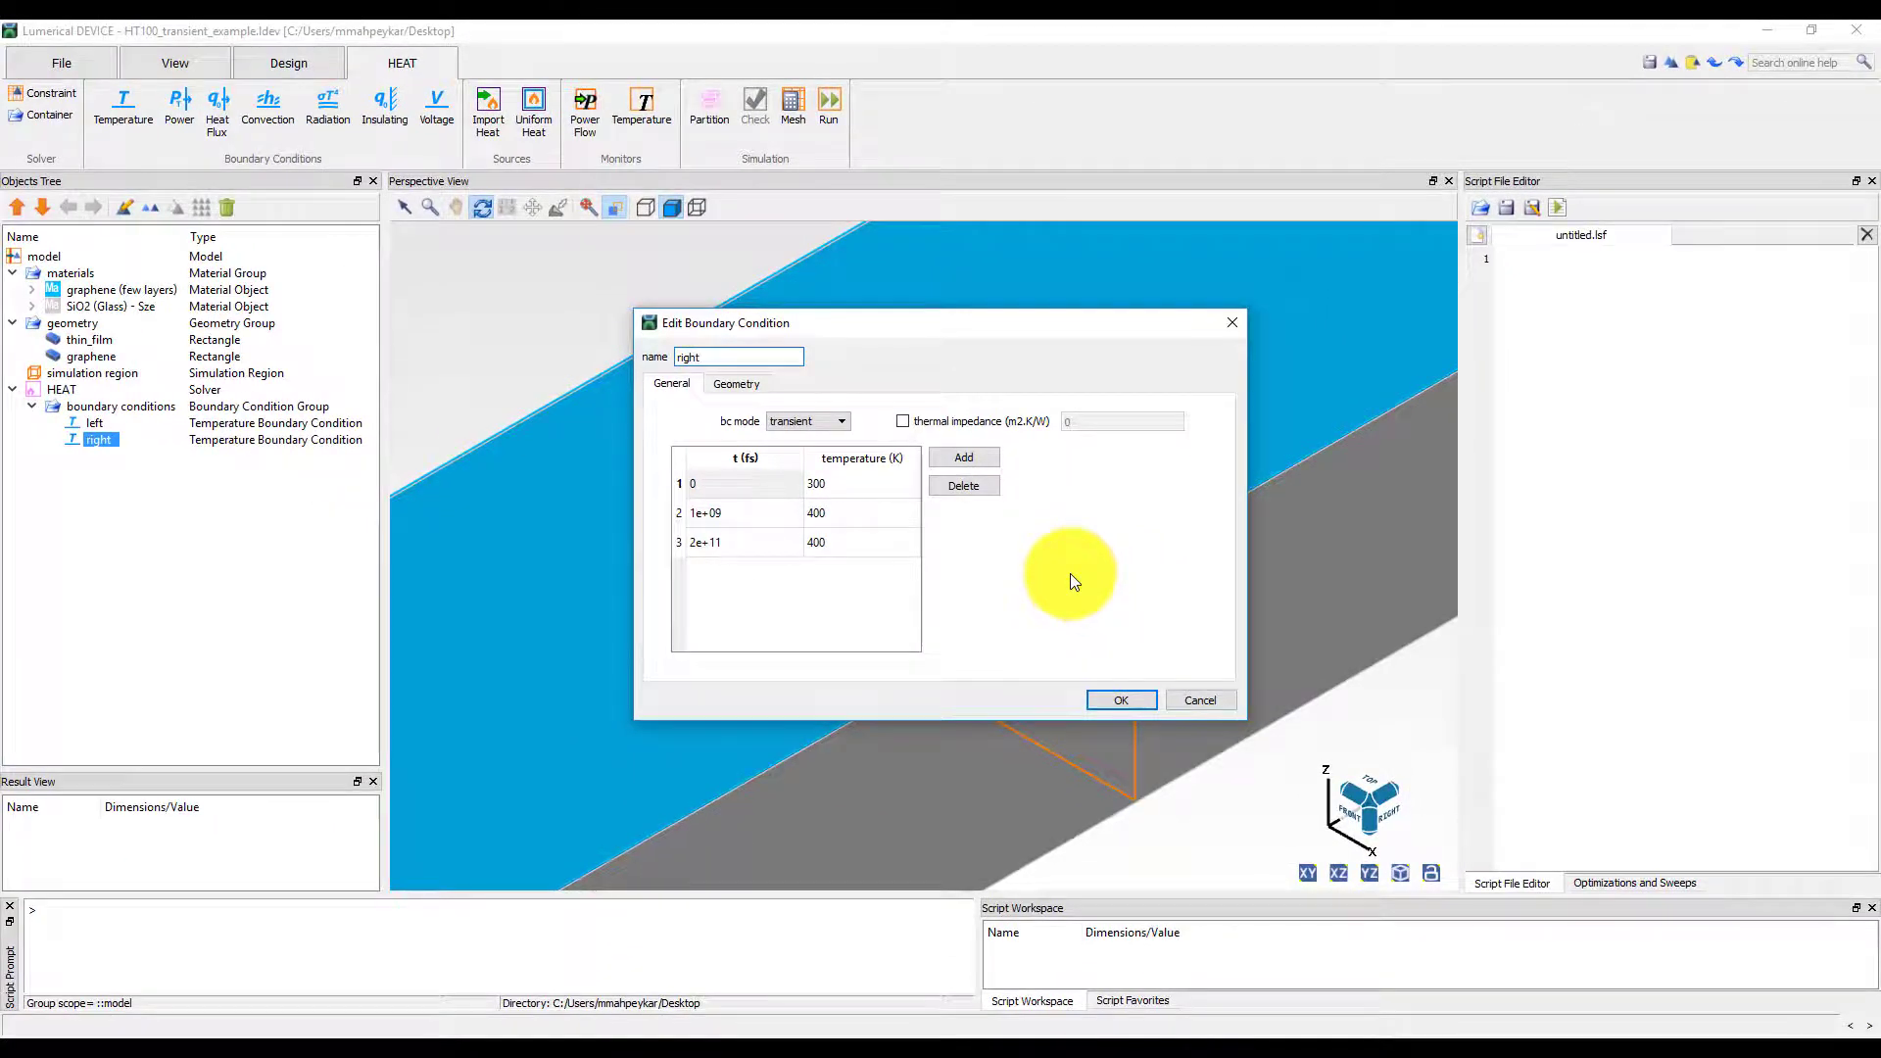
pyautogui.click(1204, 699)
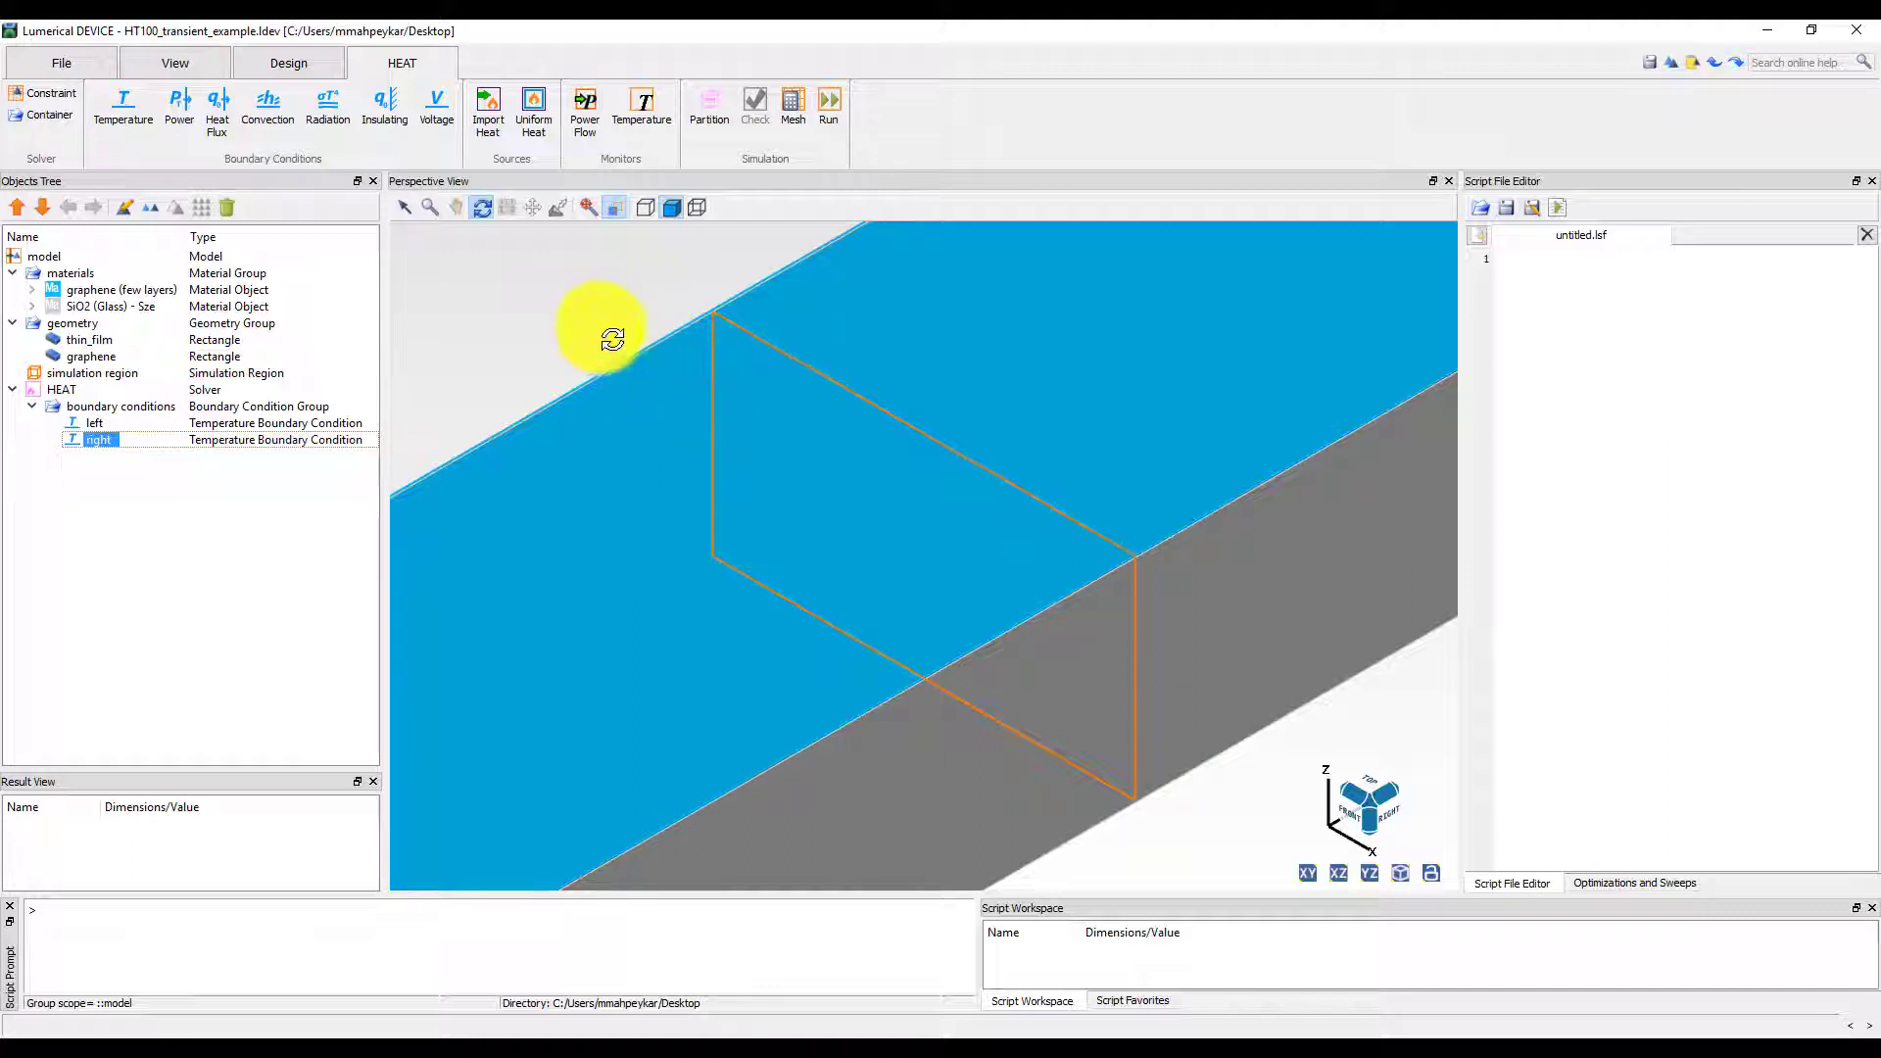
# Step: Run the transient HEAT simulation and visualize its thermal results in a new Visualizer
pyautogui.click(829, 103)
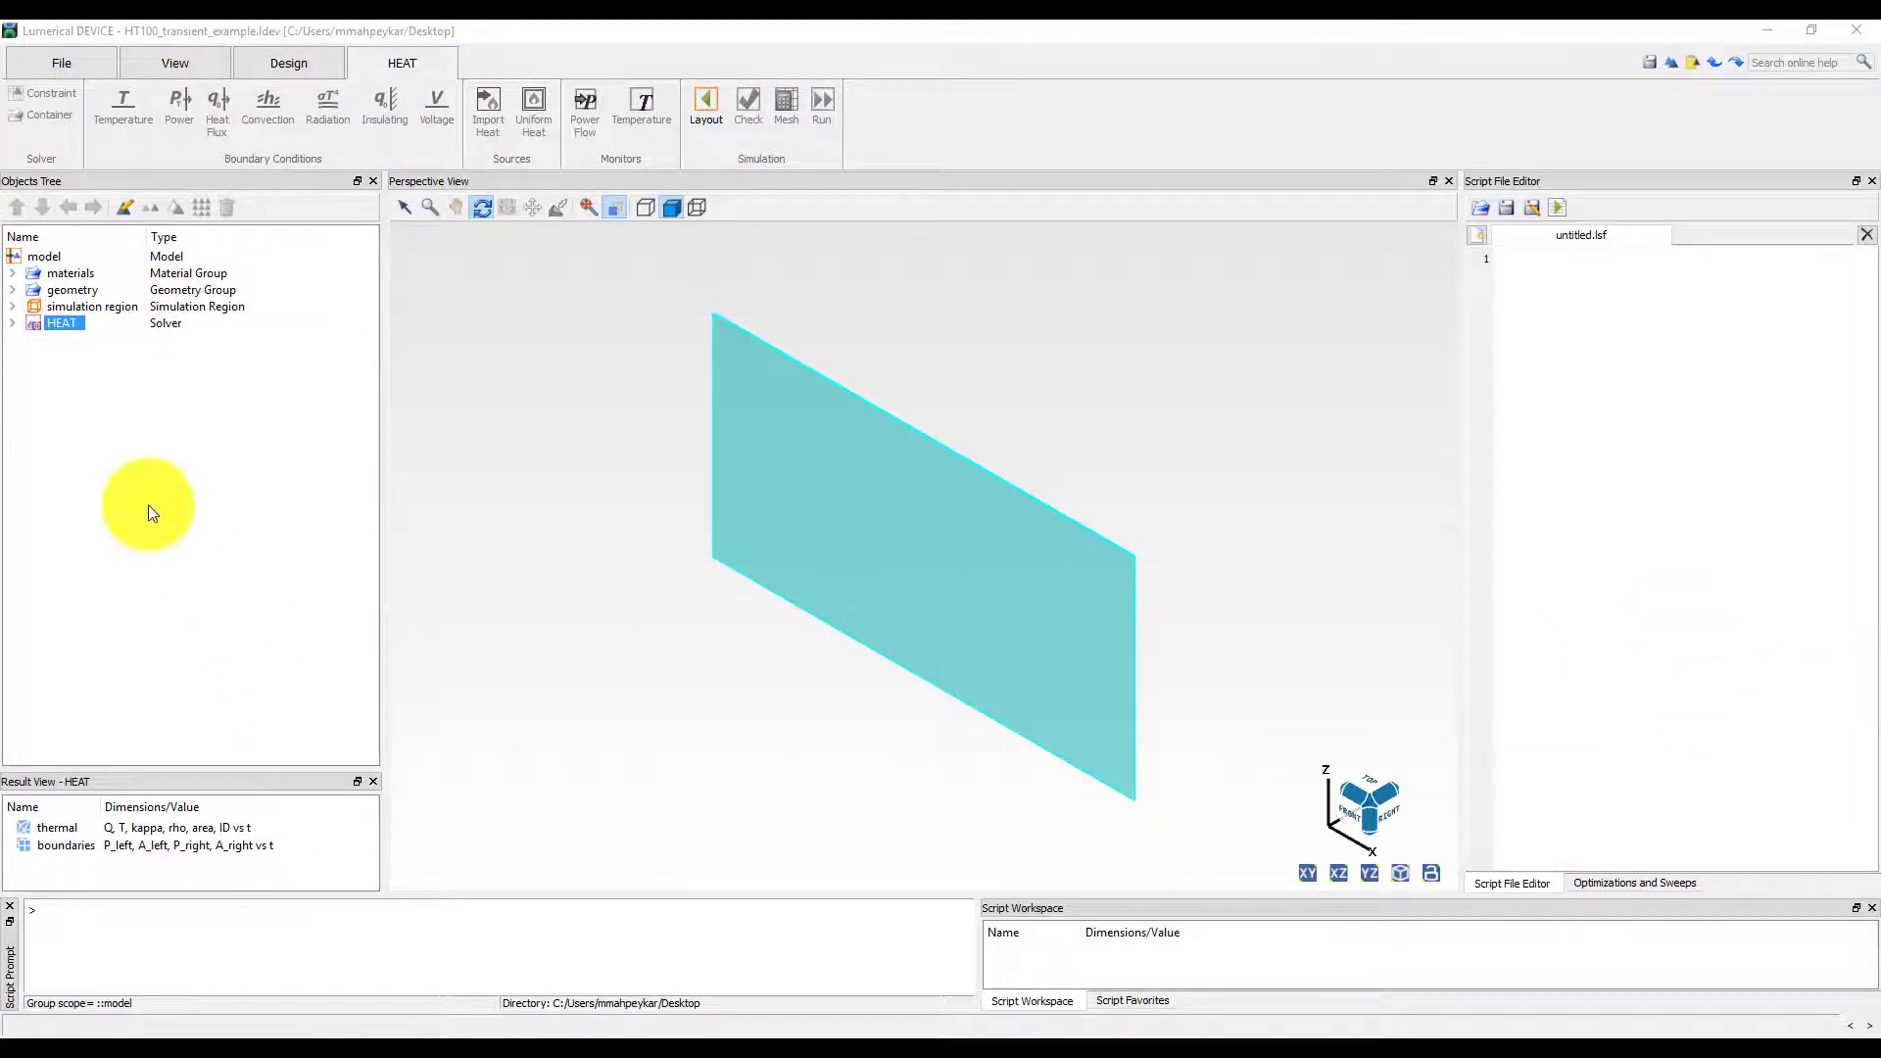
pyautogui.rightClick(67, 326)
pyautogui.moveTo(112, 386)
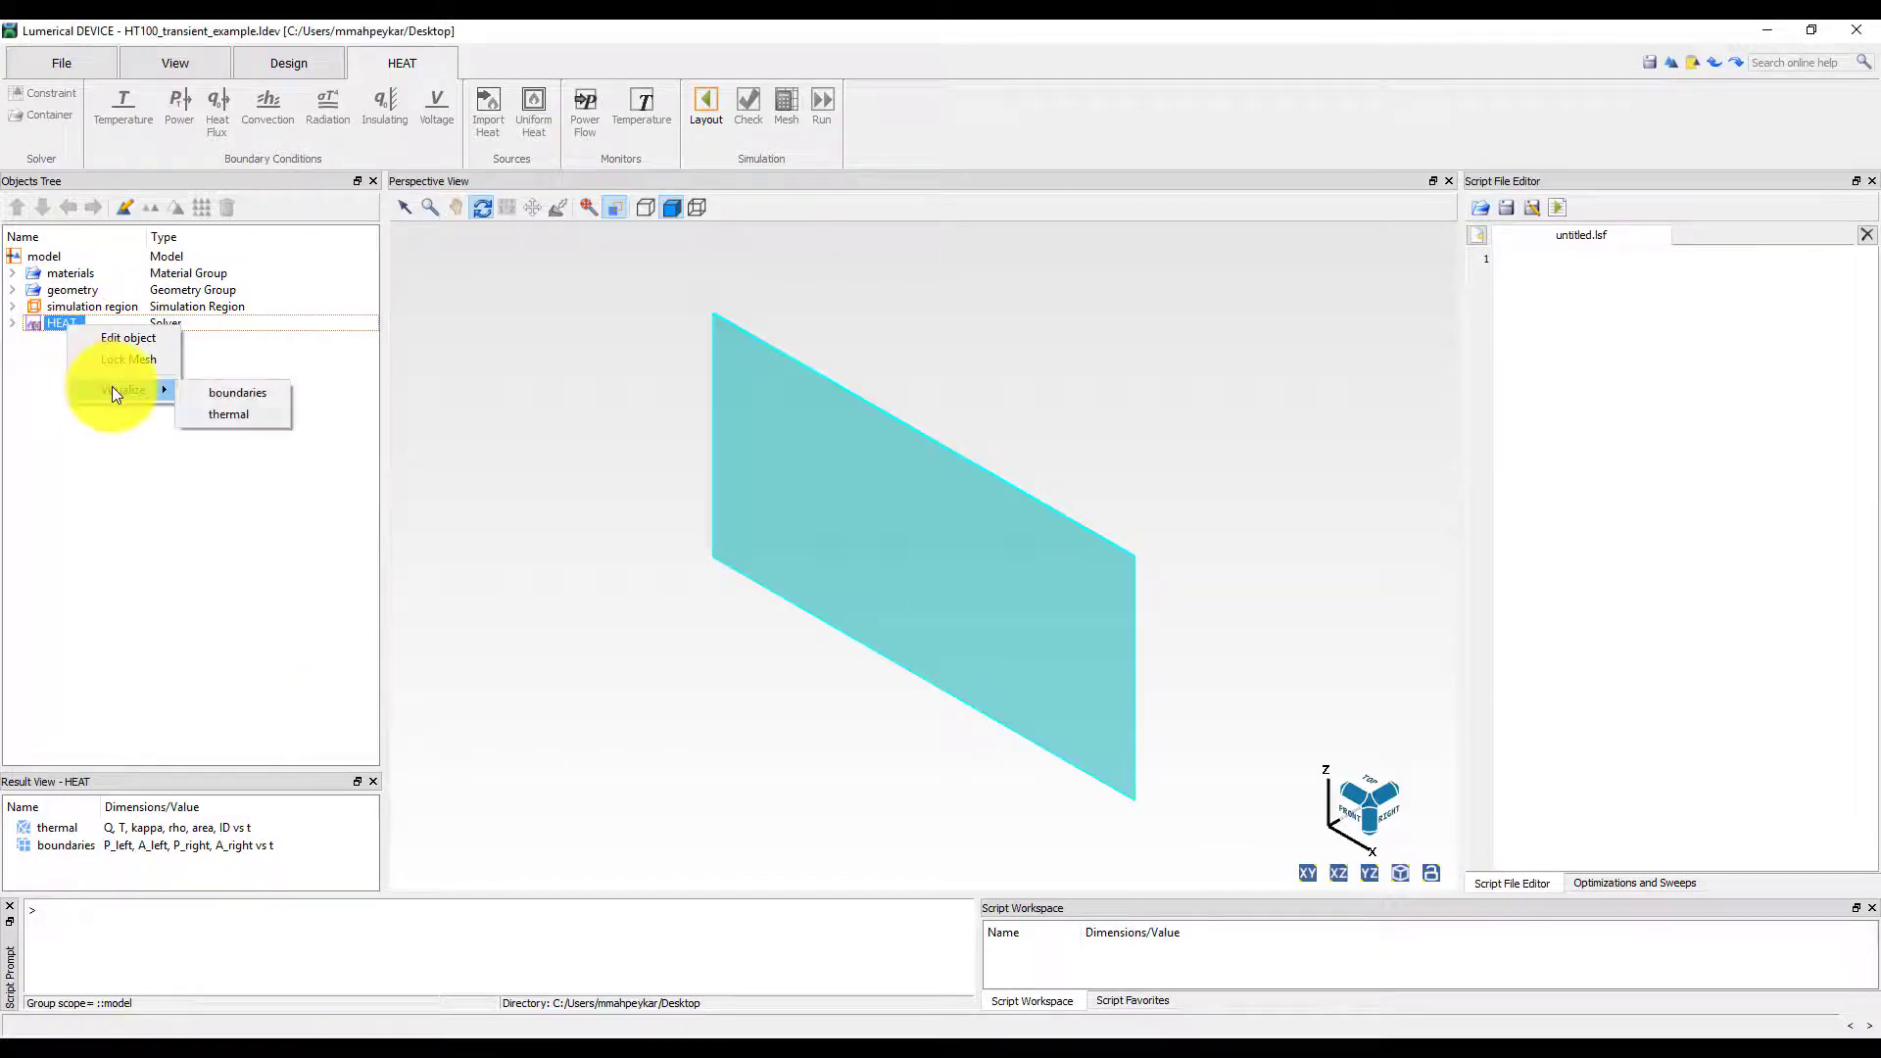
pyautogui.click(222, 416)
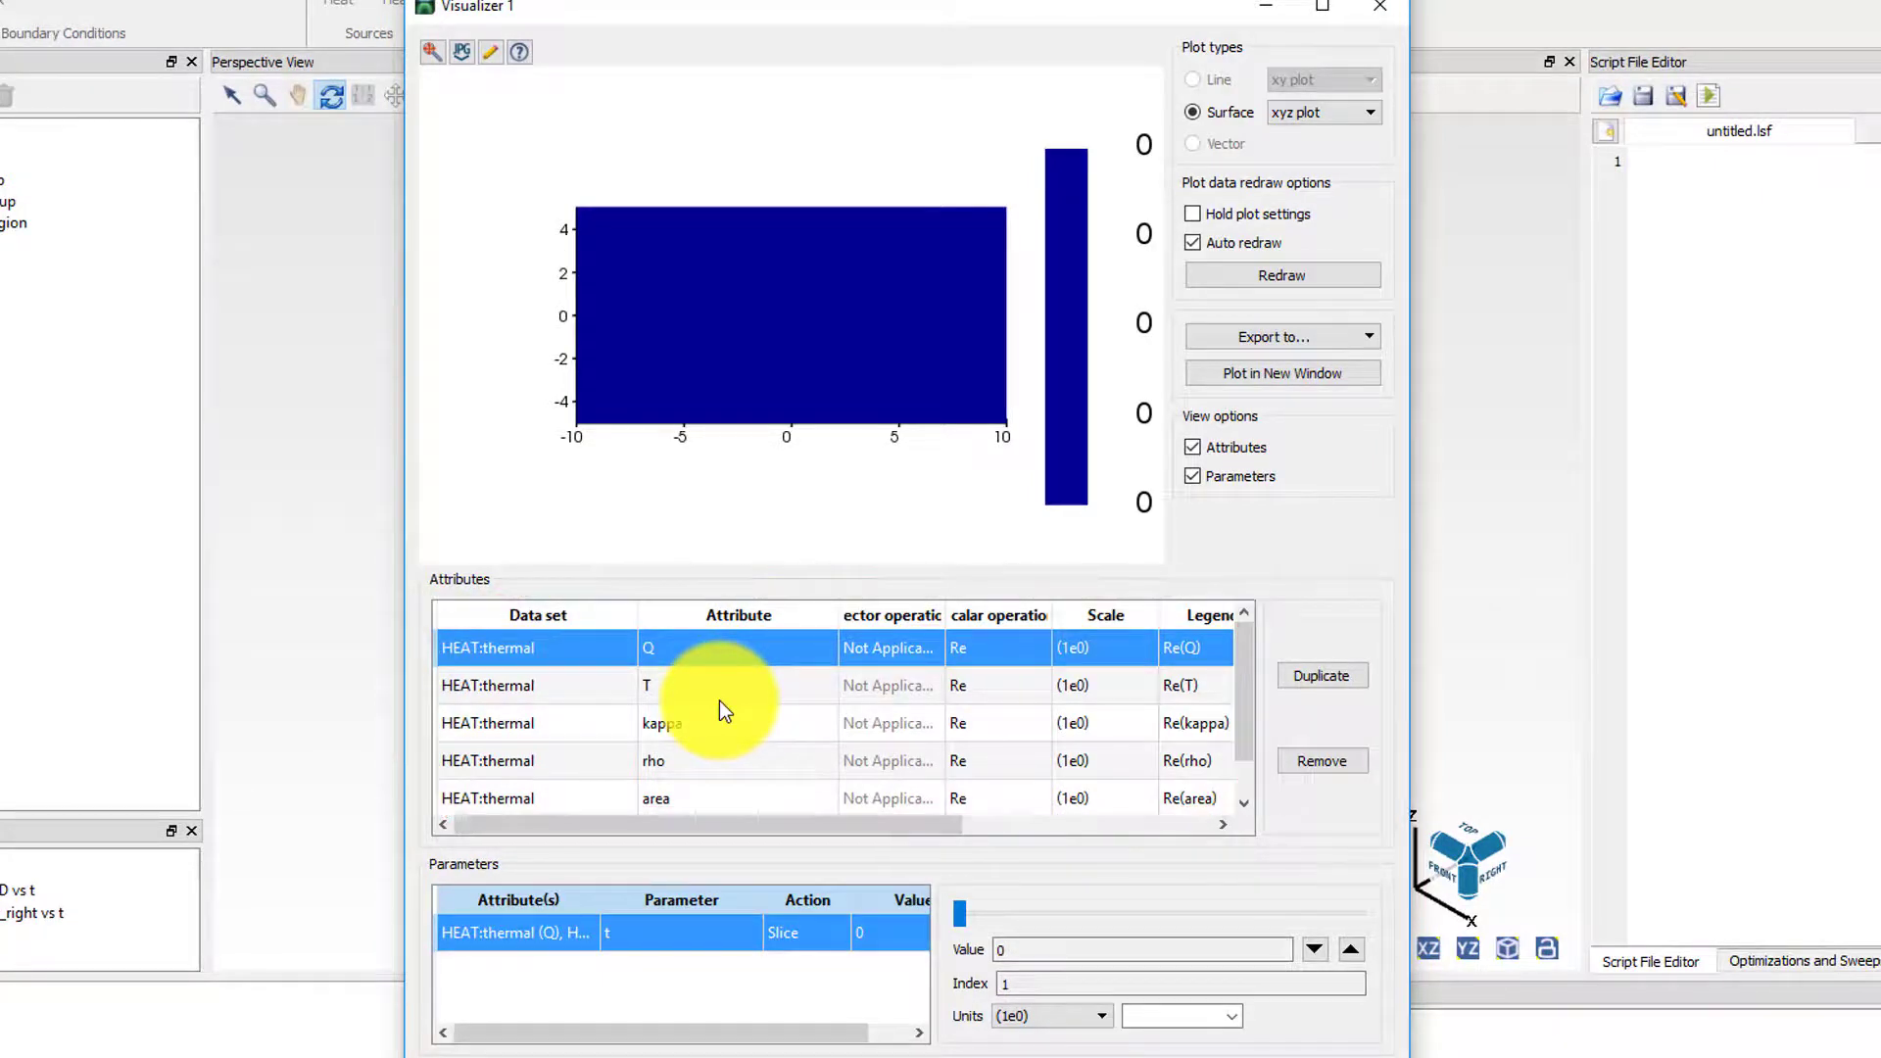
# Step: Switch the Visualizer plot from Q to temperature T at time slice 0
pyautogui.click(737, 685)
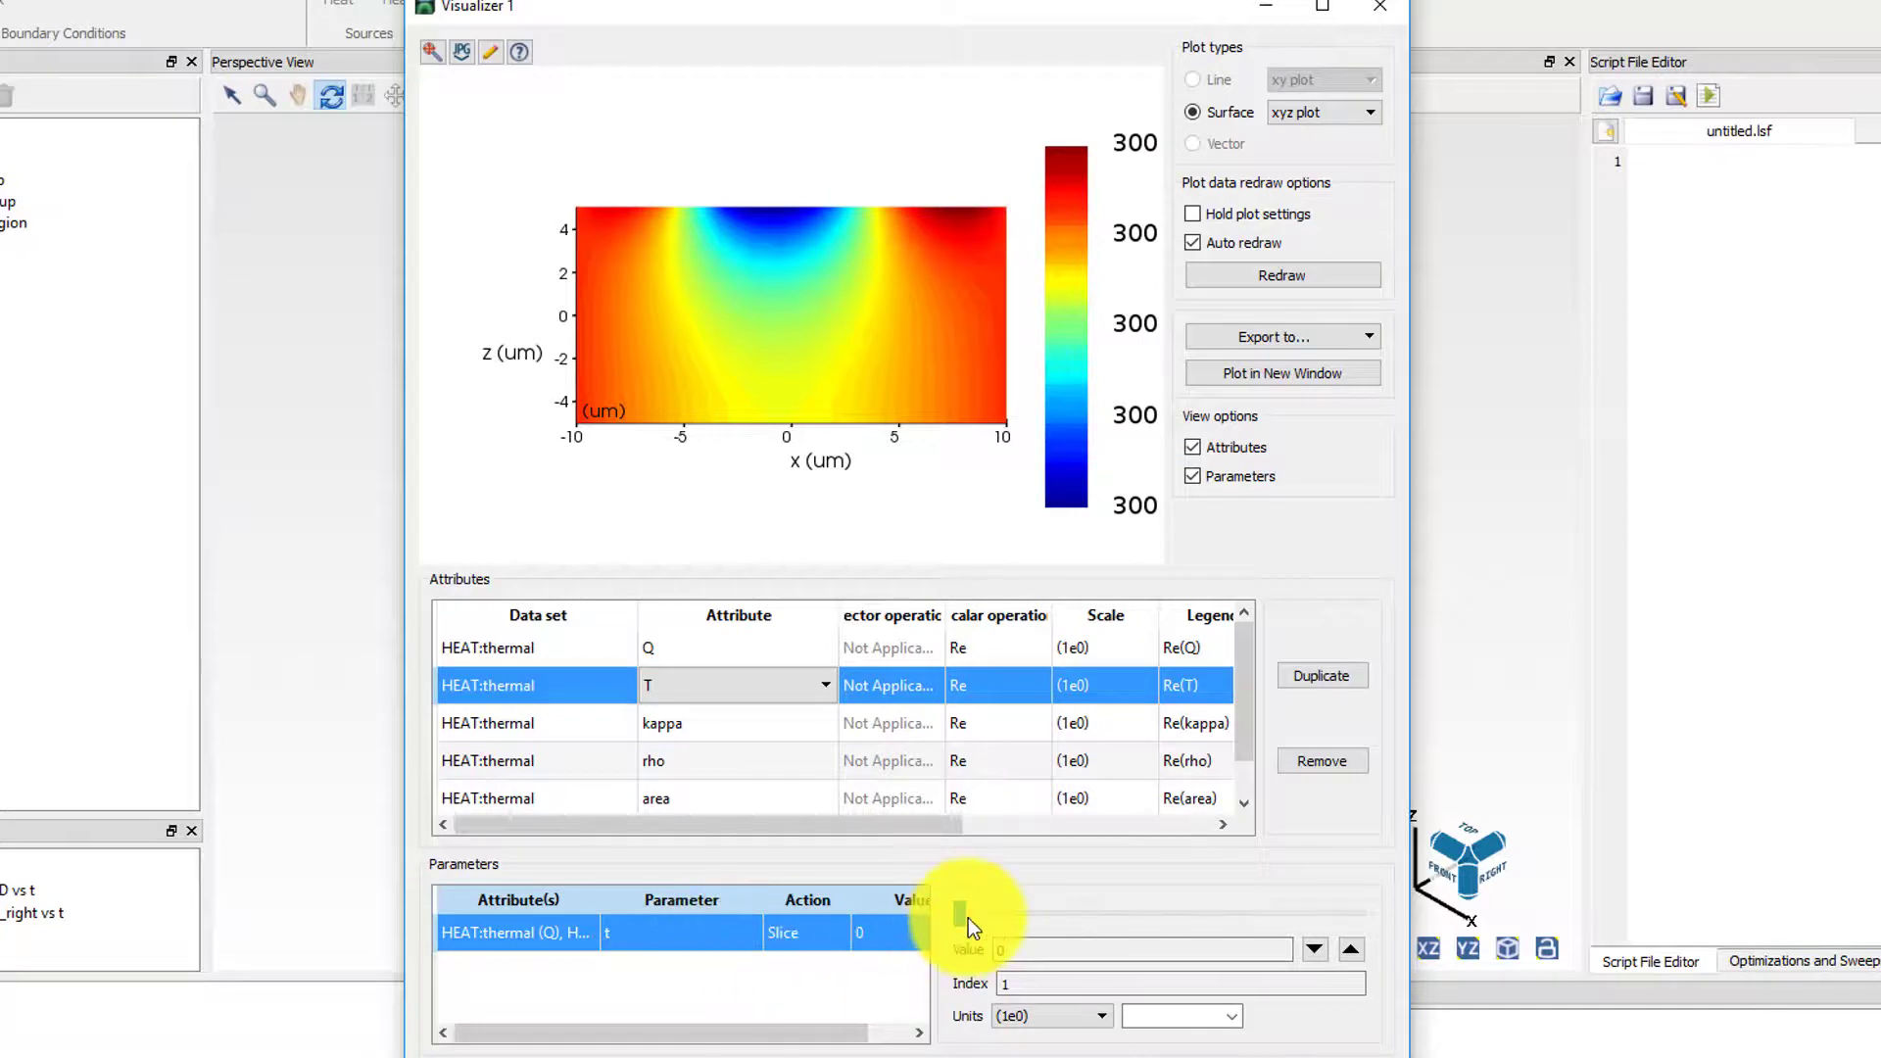
# Step: Step the temperature plot's time slice from 0 to 0.0002 s, showing a 300–400 K gradient
pyautogui.click(1350, 950)
pyautogui.click(1349, 952)
pyautogui.click(1349, 951)
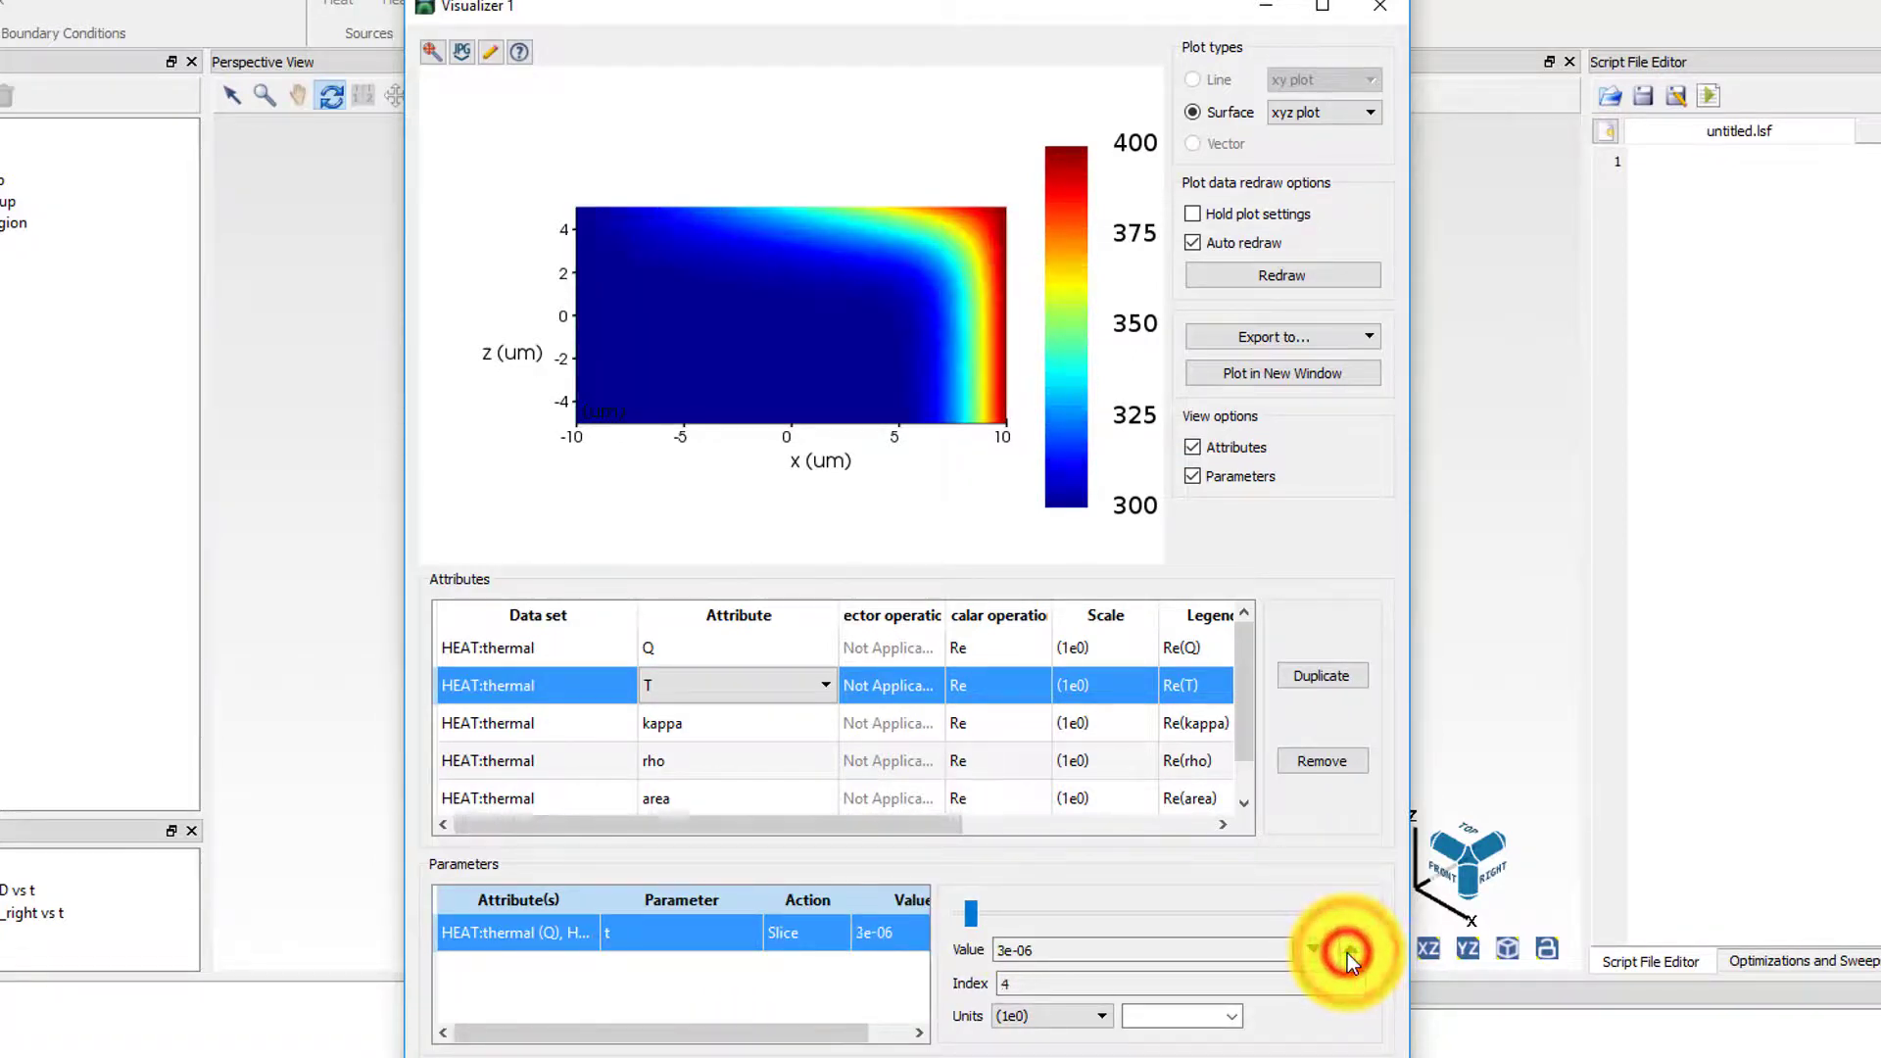
pyautogui.click(1350, 951)
pyautogui.click(1349, 951)
pyautogui.click(1349, 952)
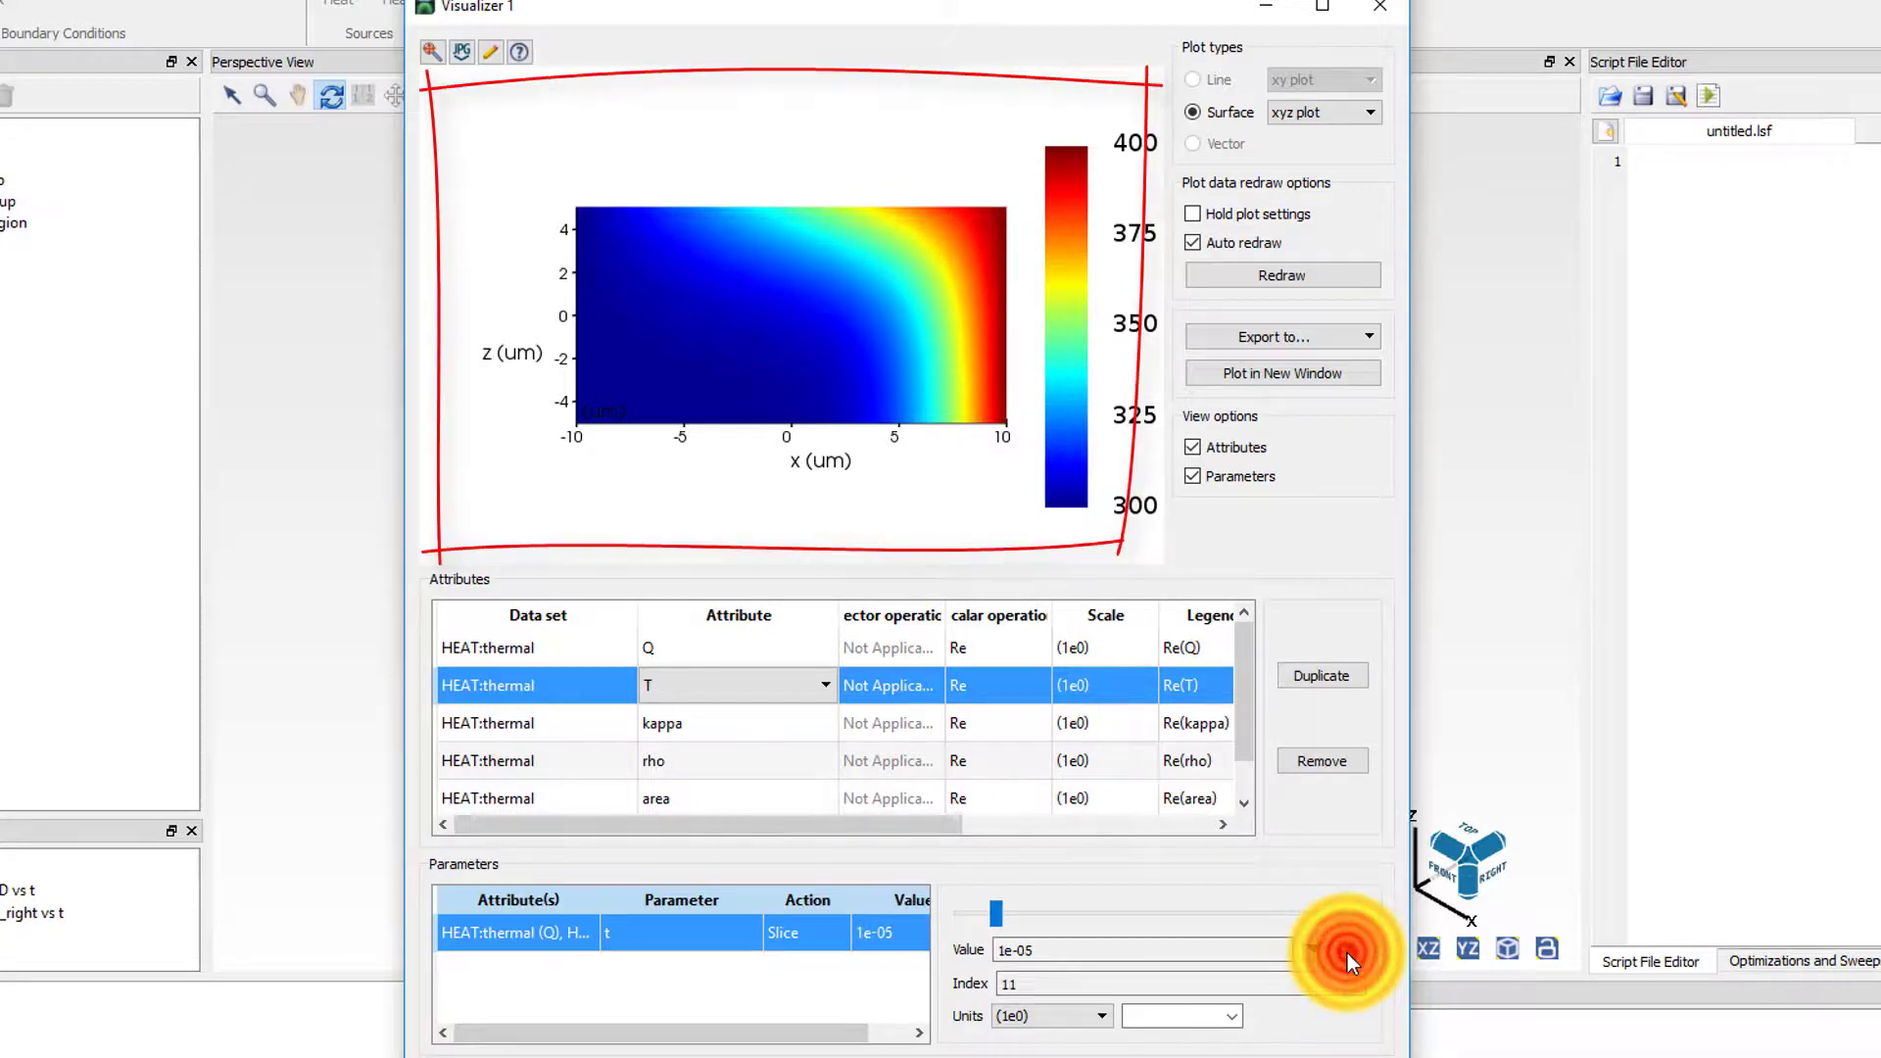
pyautogui.click(1349, 952)
pyautogui.click(1349, 951)
pyautogui.click(1350, 952)
pyautogui.click(1349, 952)
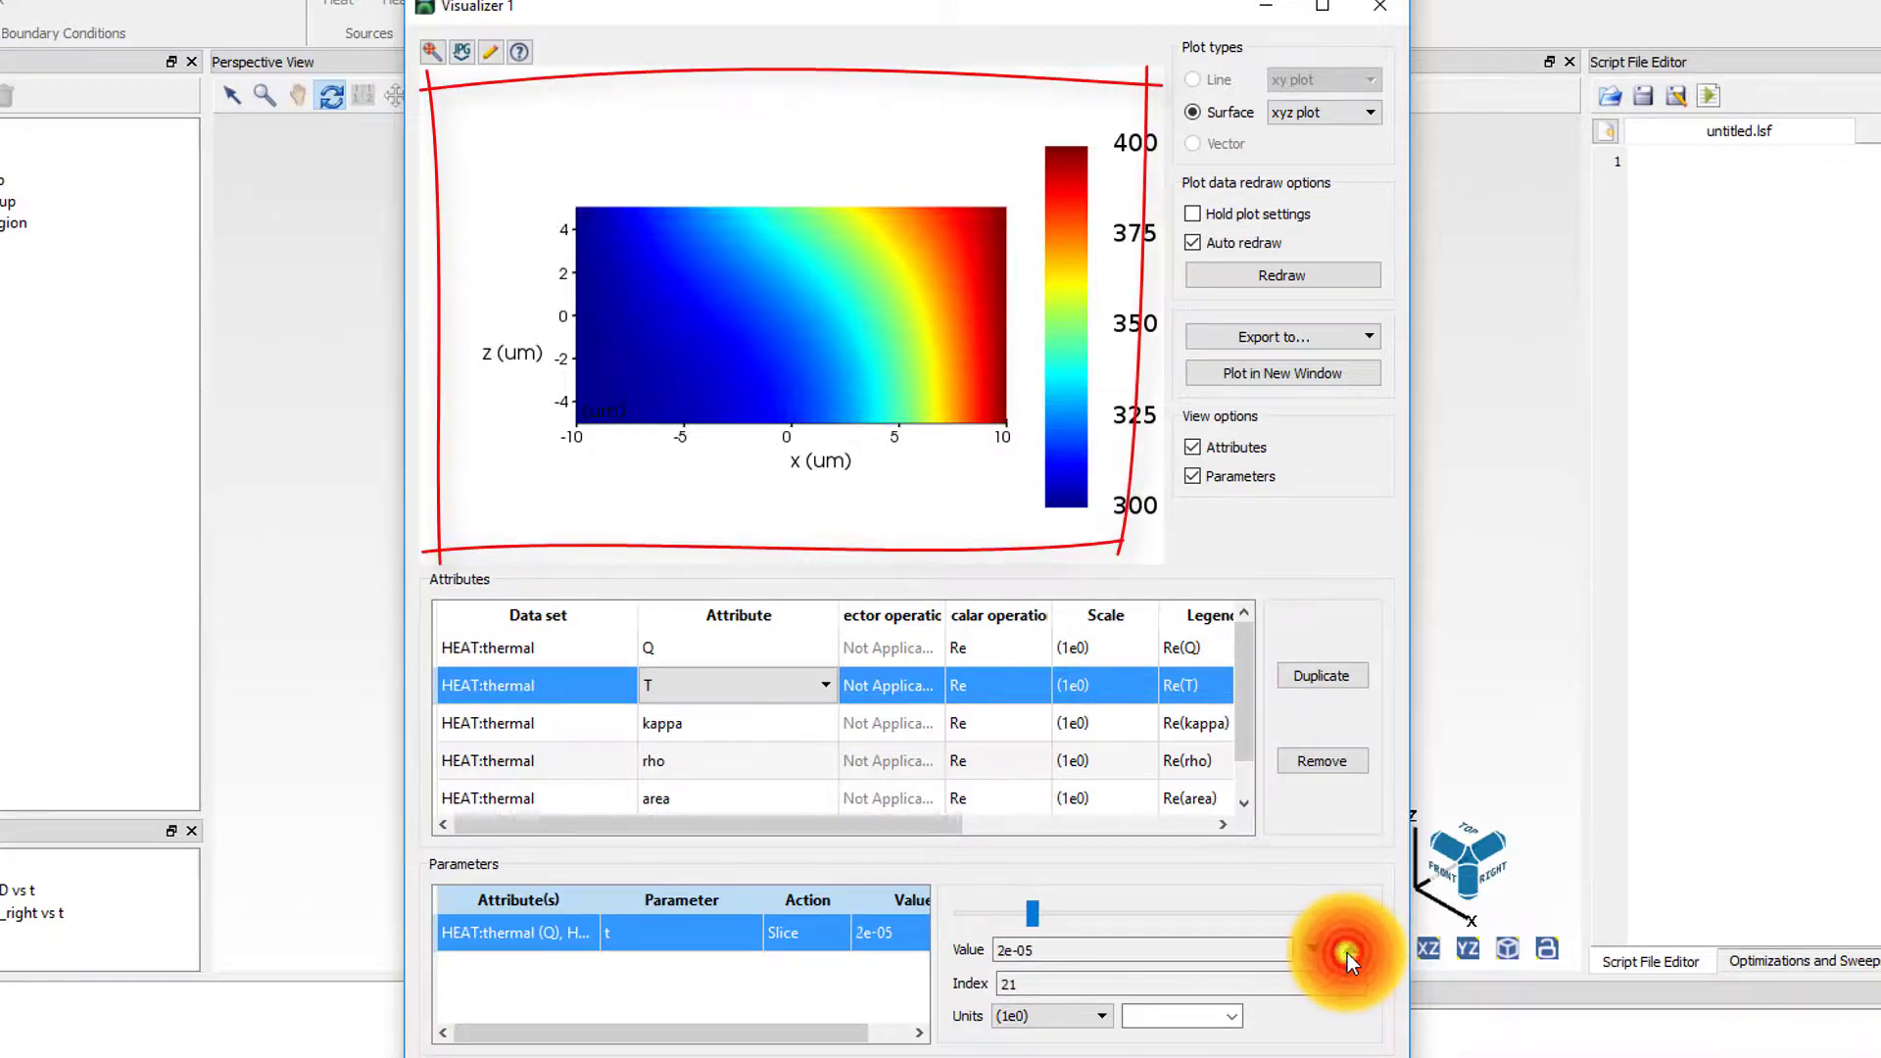
pyautogui.click(1349, 952)
pyautogui.click(1349, 952)
pyautogui.click(1349, 952)
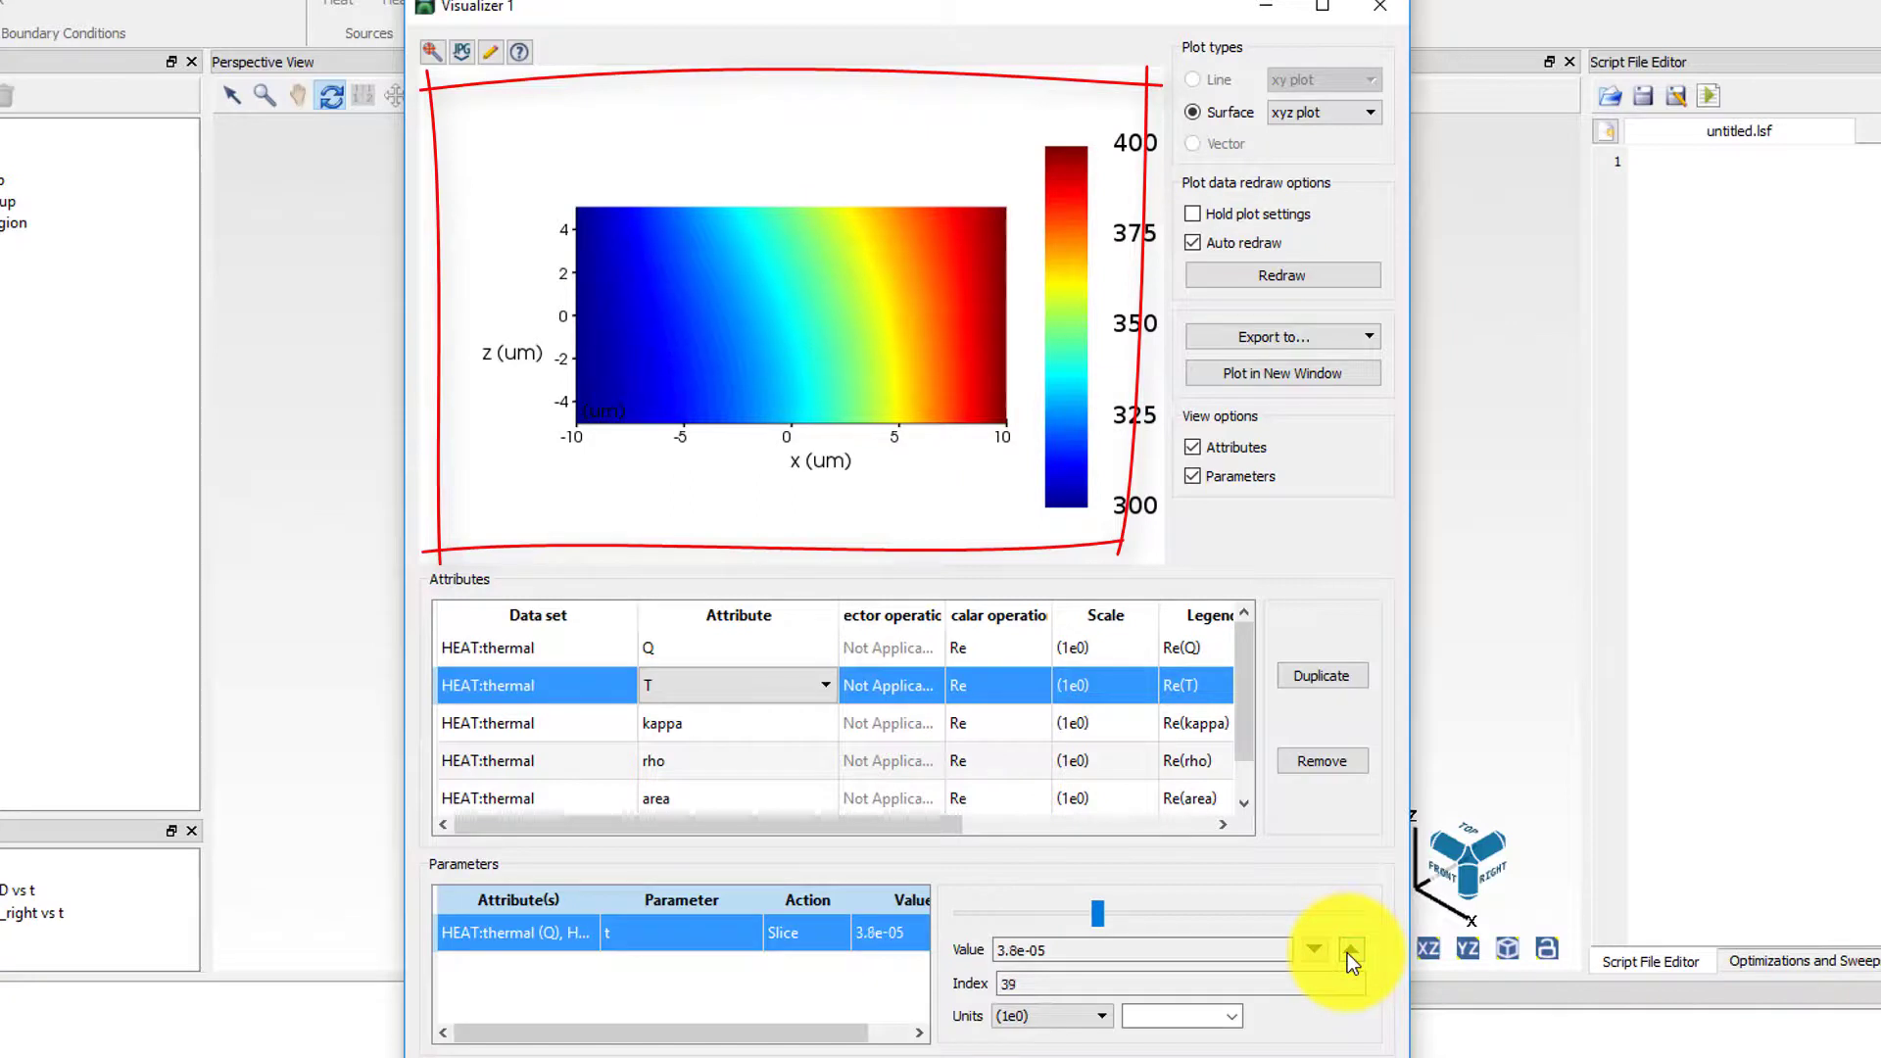
pyautogui.click(1349, 951)
pyautogui.click(1349, 952)
pyautogui.click(1349, 951)
pyautogui.click(1350, 952)
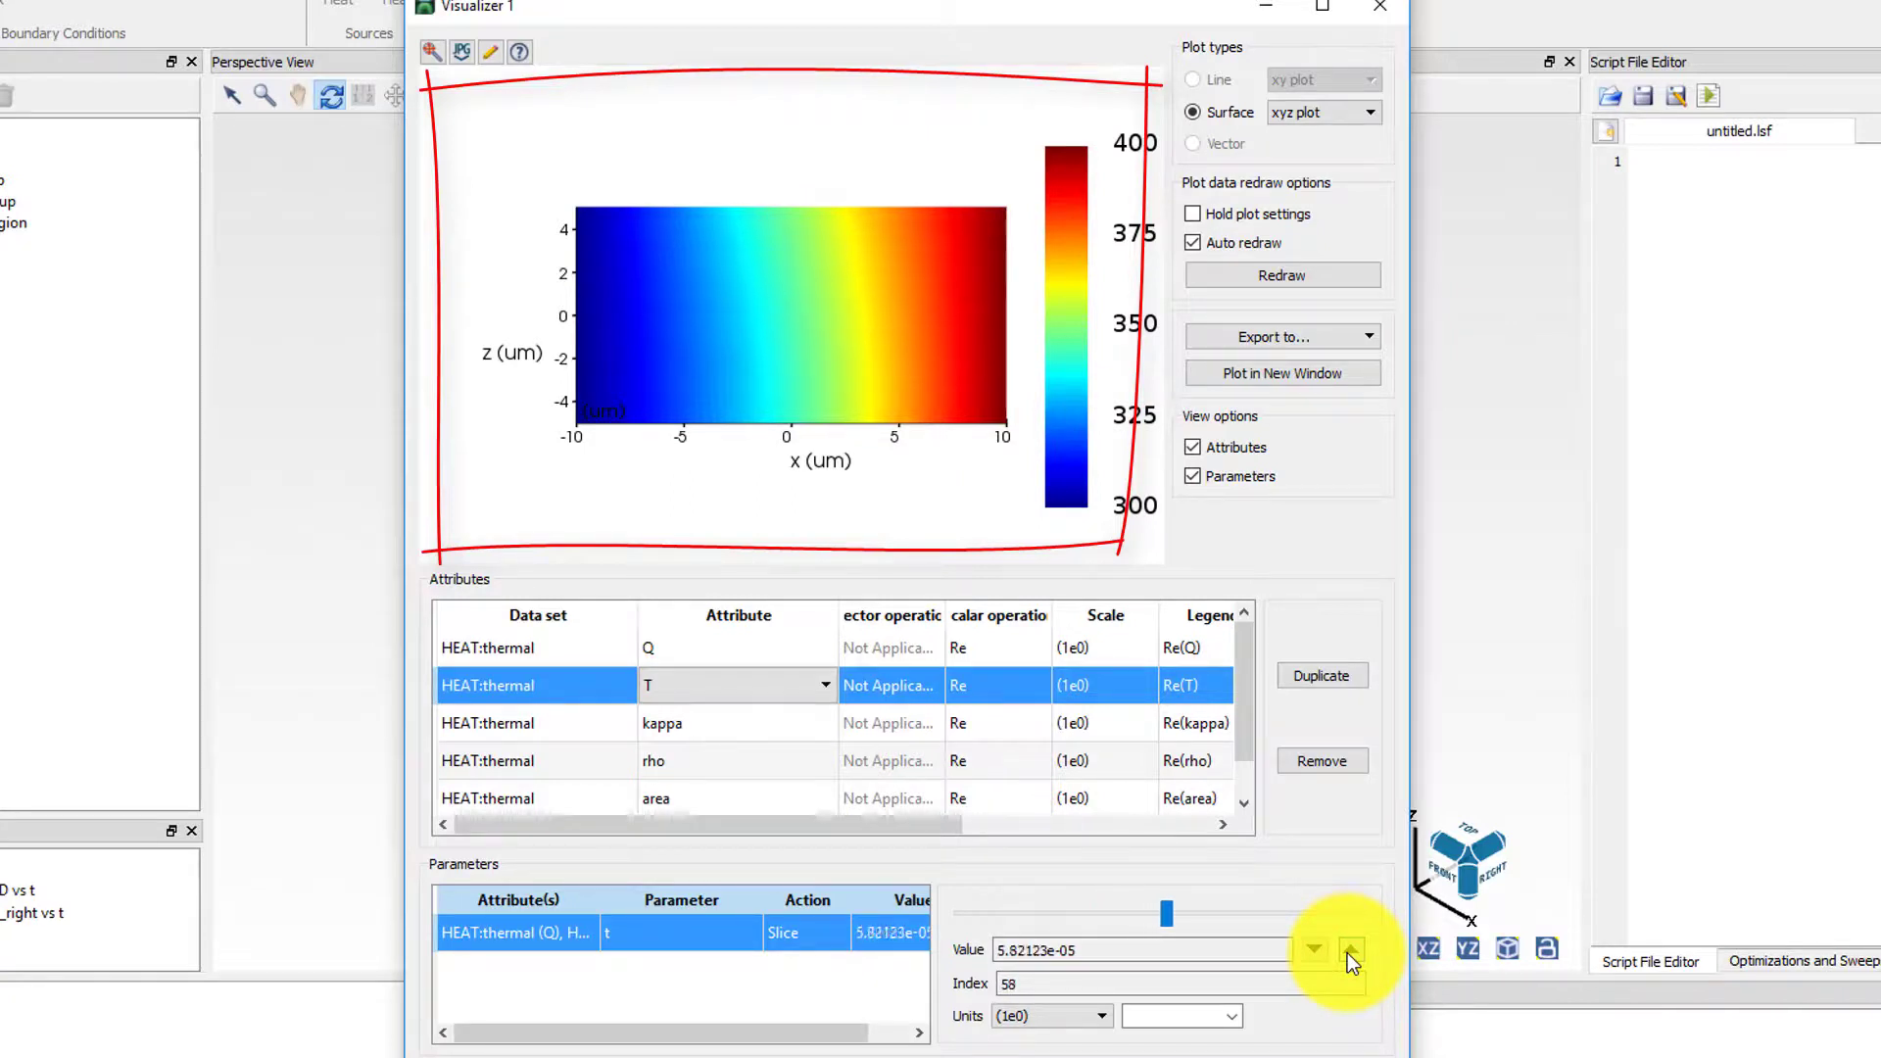
pyautogui.click(1349, 951)
pyautogui.click(1349, 952)
pyautogui.click(1350, 951)
pyautogui.click(1349, 952)
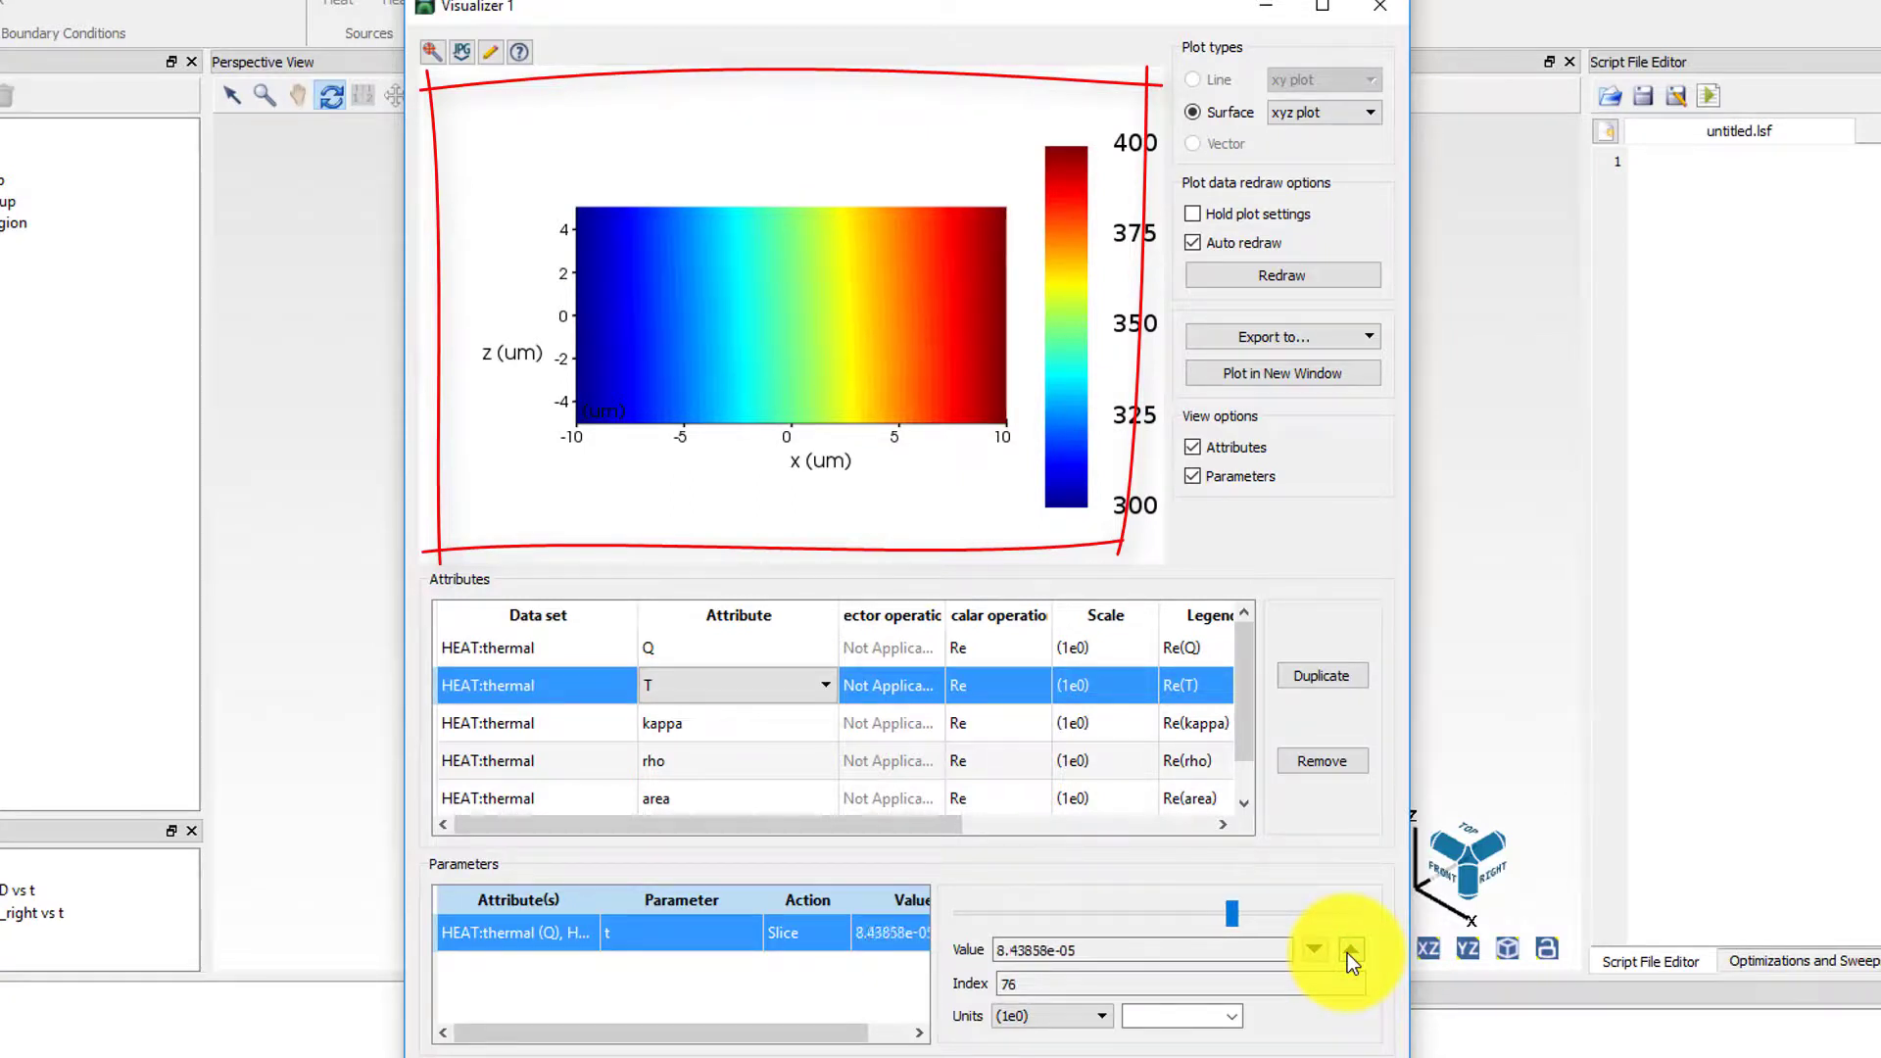
pyautogui.click(1349, 951)
pyautogui.click(1349, 951)
pyautogui.click(1349, 951)
pyautogui.click(1350, 951)
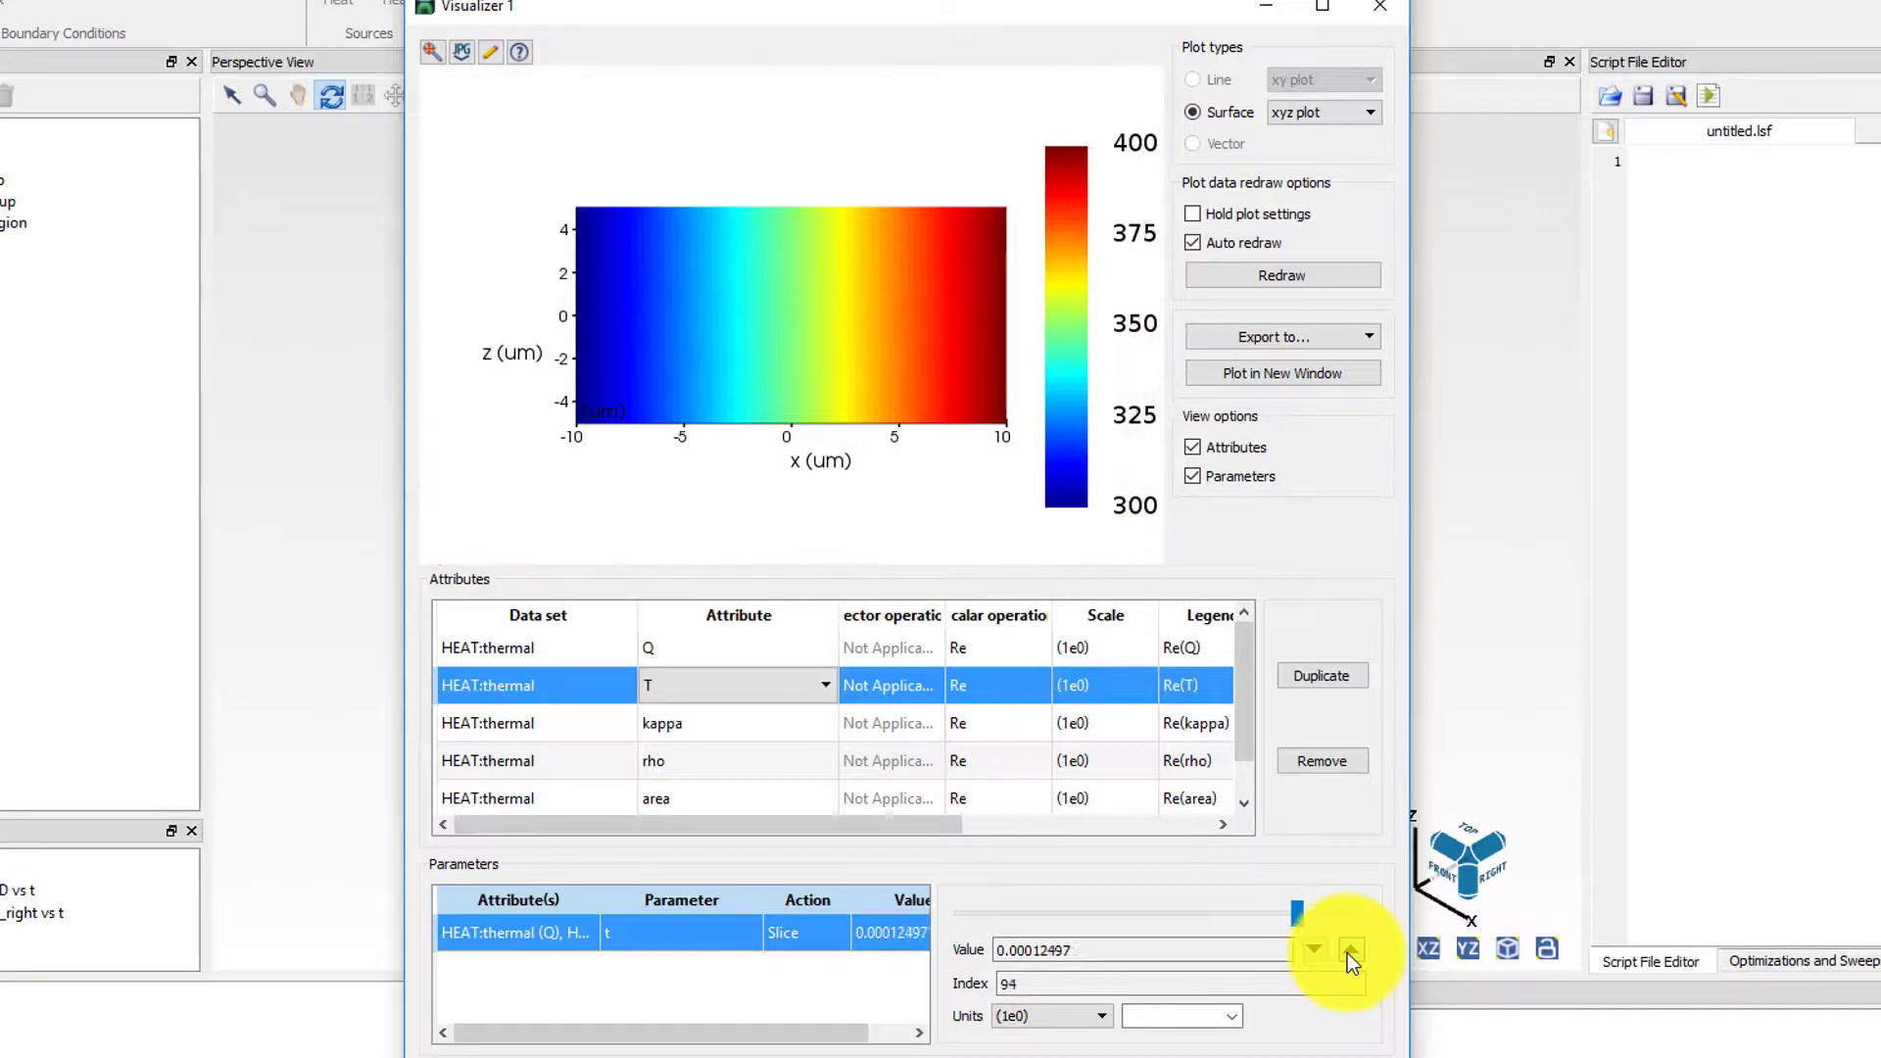
pyautogui.click(1350, 952)
pyautogui.click(1349, 951)
pyautogui.click(1349, 952)
pyautogui.click(1349, 952)
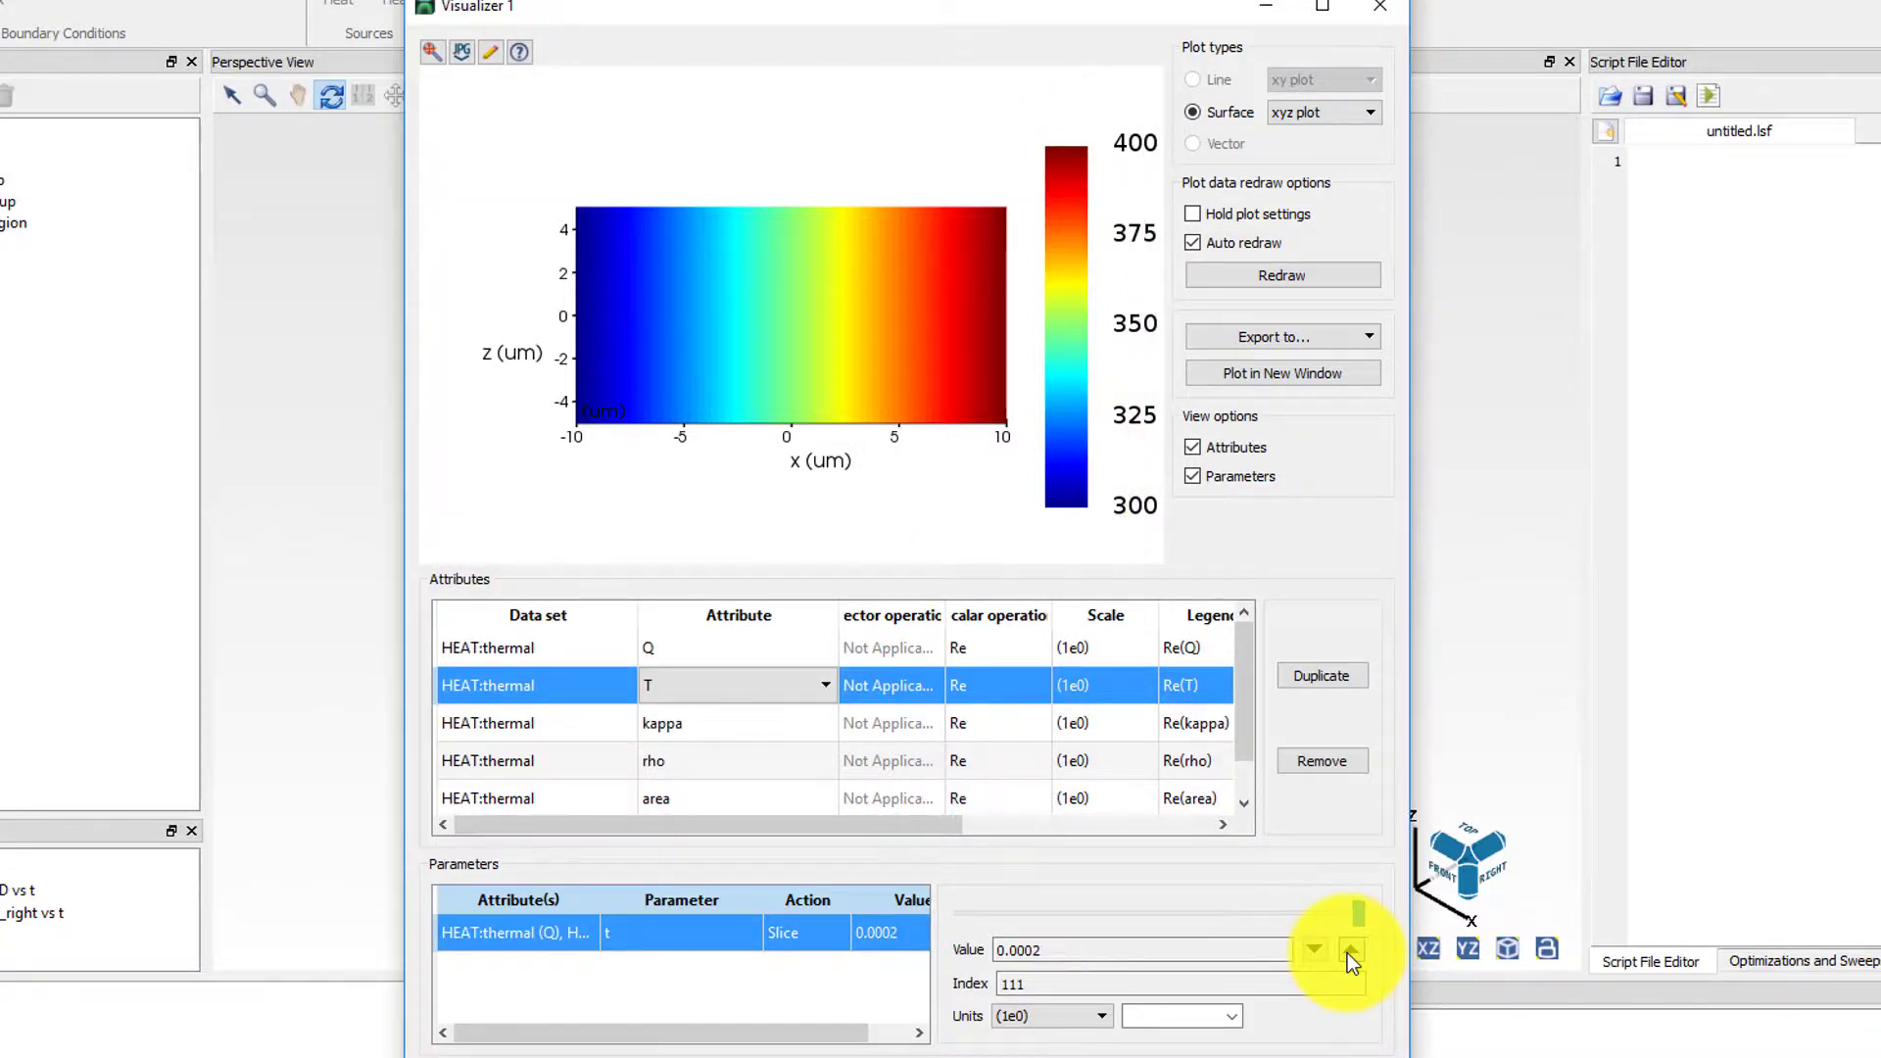